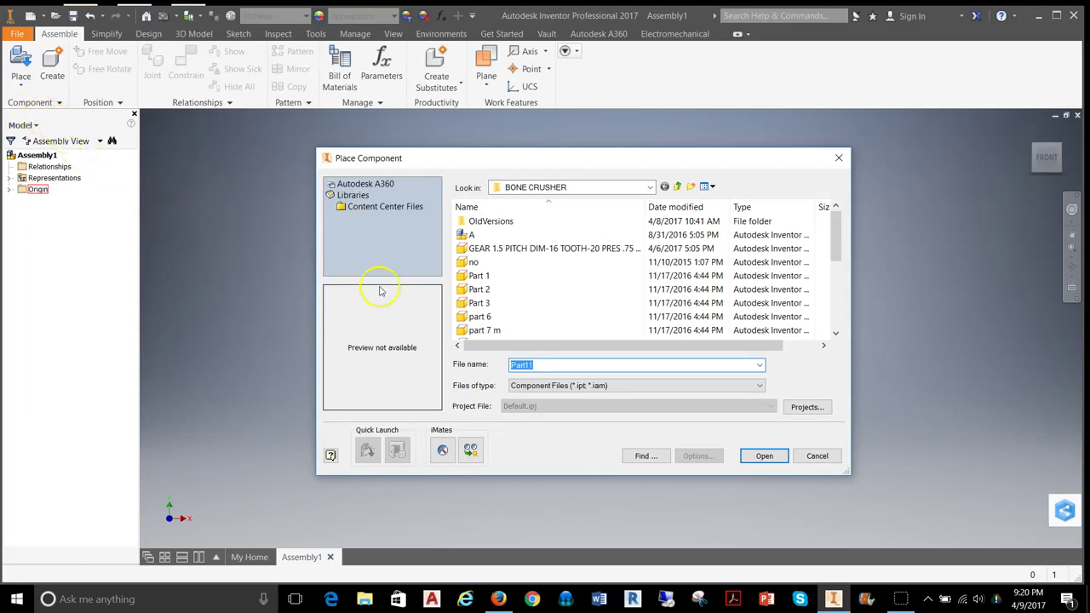
# Step: Place one instance of Part 2 from the BONE CRUSHER folder into the assembly
pyautogui.click(475, 276)
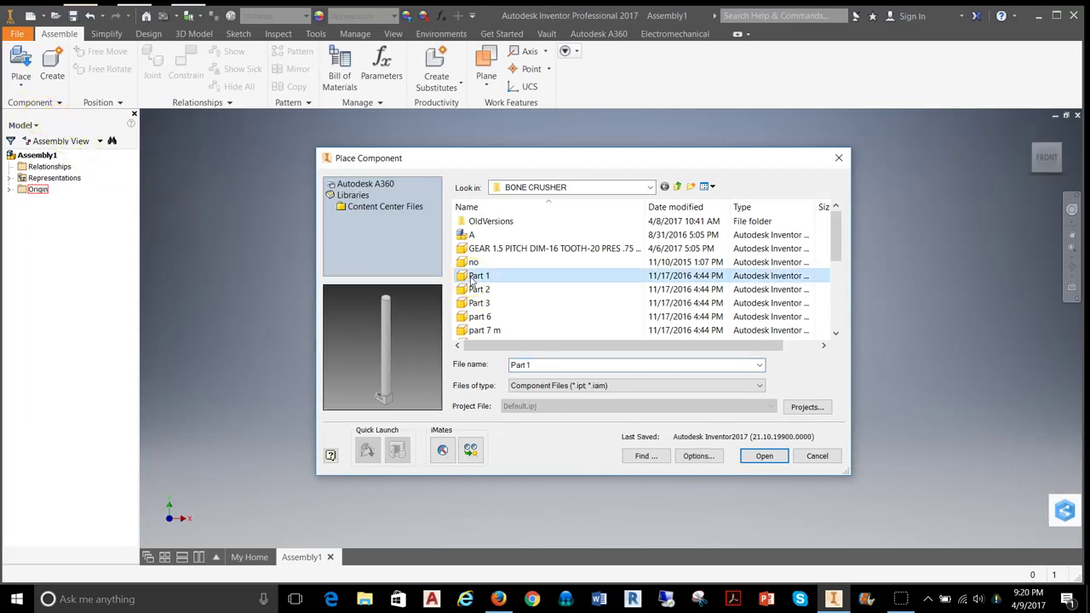
pyautogui.click(470, 290)
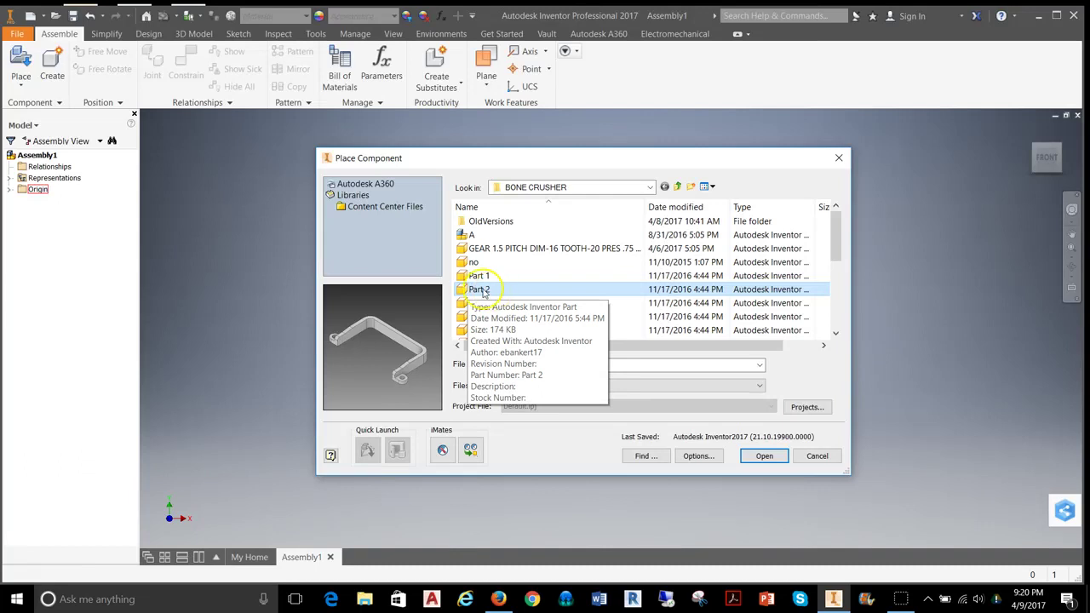
pyautogui.click(765, 456)
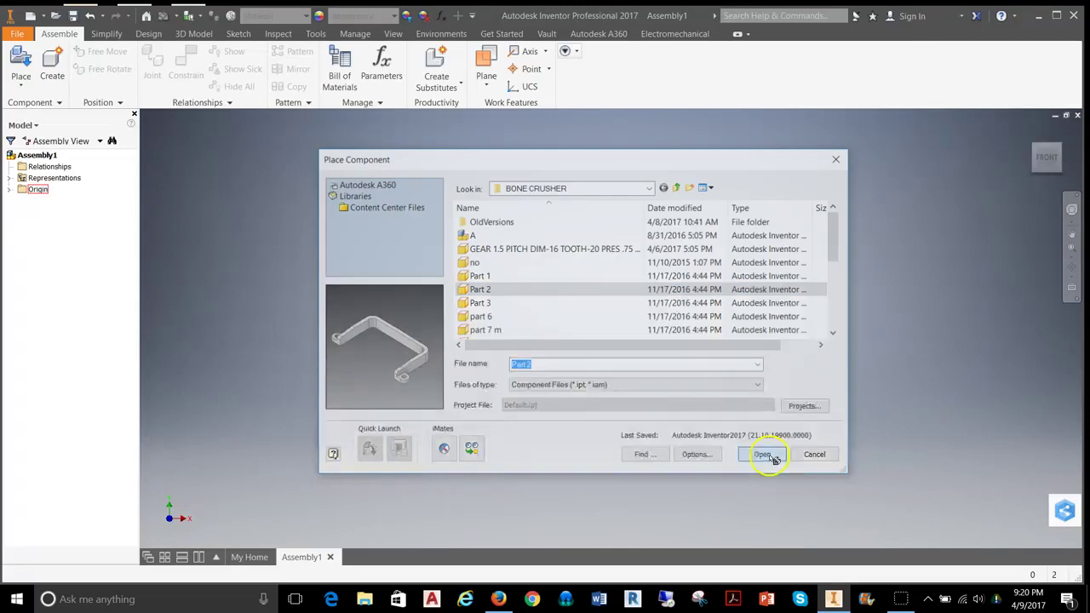
pyautogui.click(693, 435)
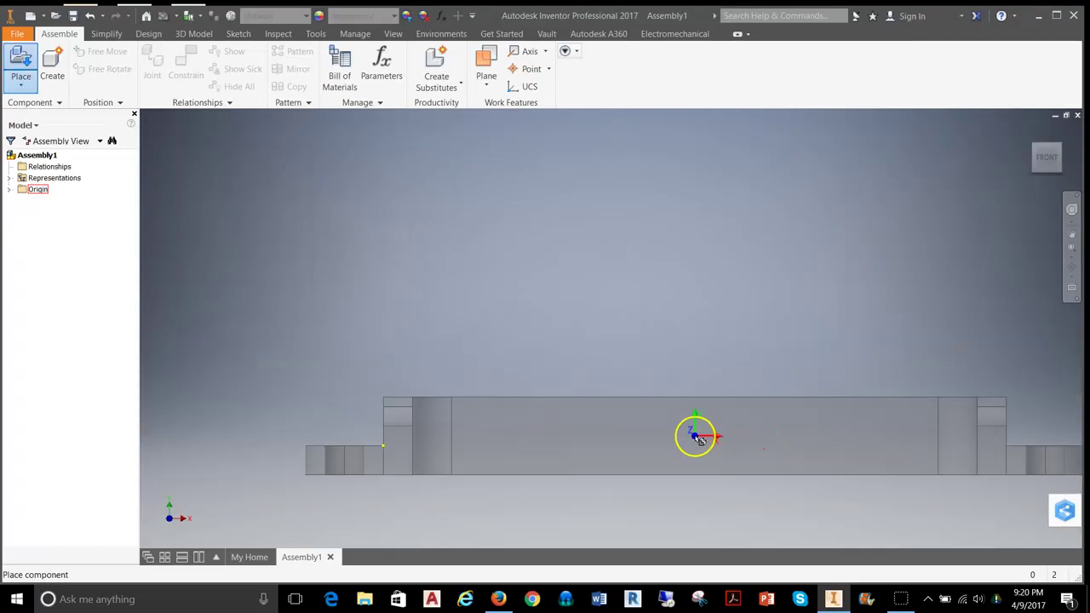
pyautogui.click(1006, 126)
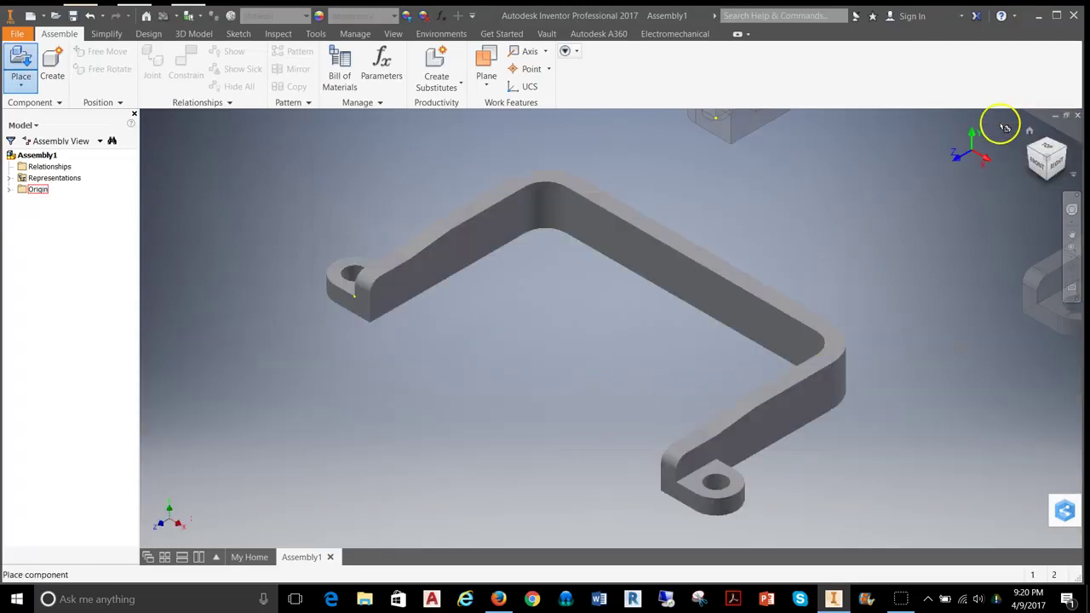
pyautogui.rightClick(371, 231)
pyautogui.click(407, 233)
pyautogui.scroll(4, 382, 235)
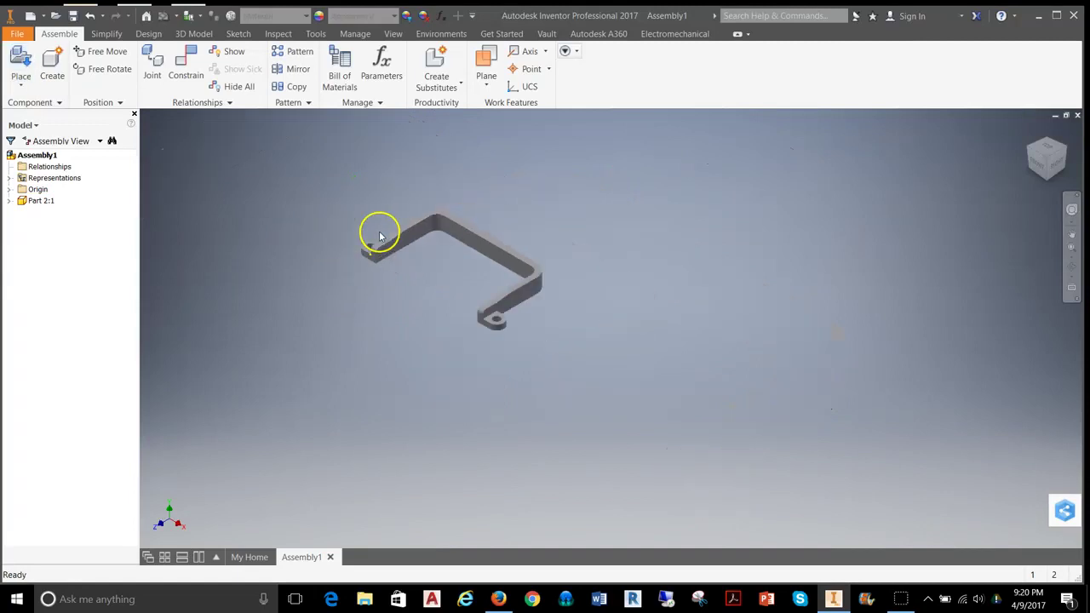
pyautogui.moveTo(381, 235); pyautogui.dragTo(412, 275, button='middle')
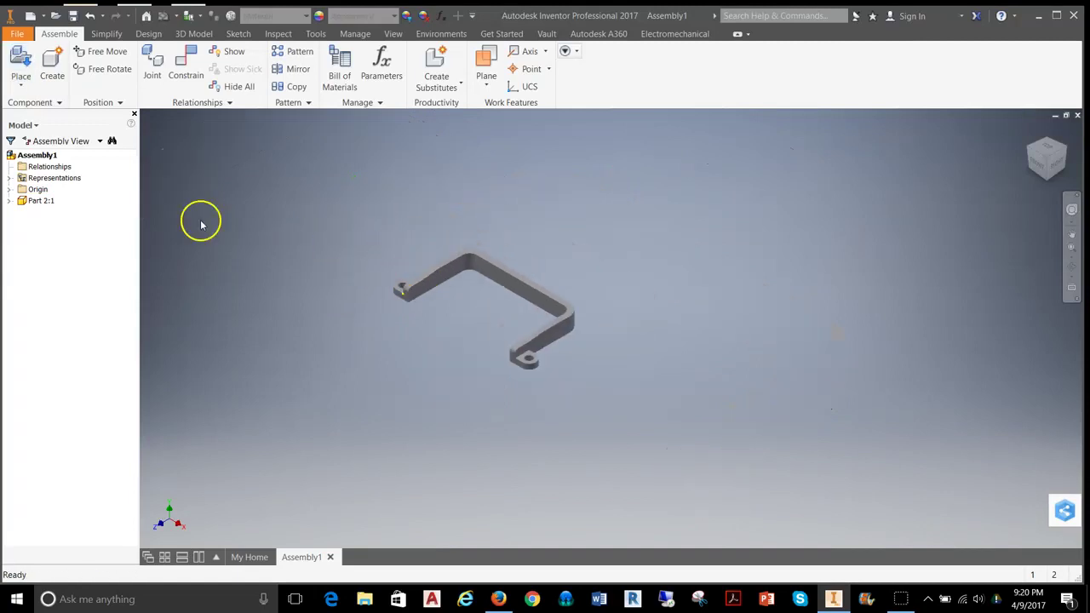
# Step: Turn on the visibility of the assembly's XZ and XY origin planes
pyautogui.click(9, 189)
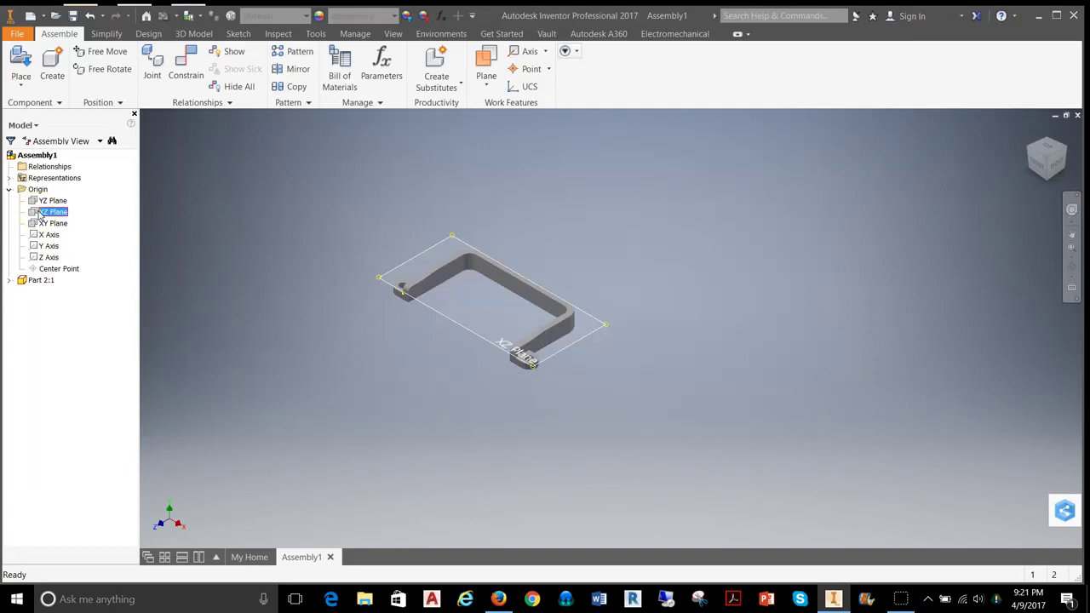
pyautogui.rightClick(40, 214)
pyautogui.click(85, 312)
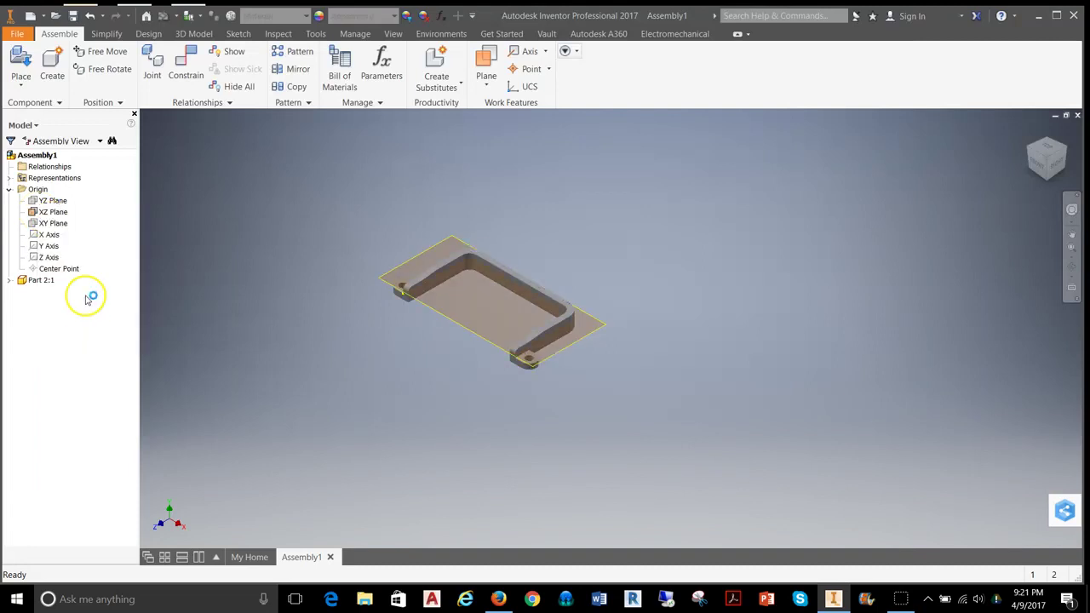
pyautogui.rightClick(44, 223)
pyautogui.click(79, 324)
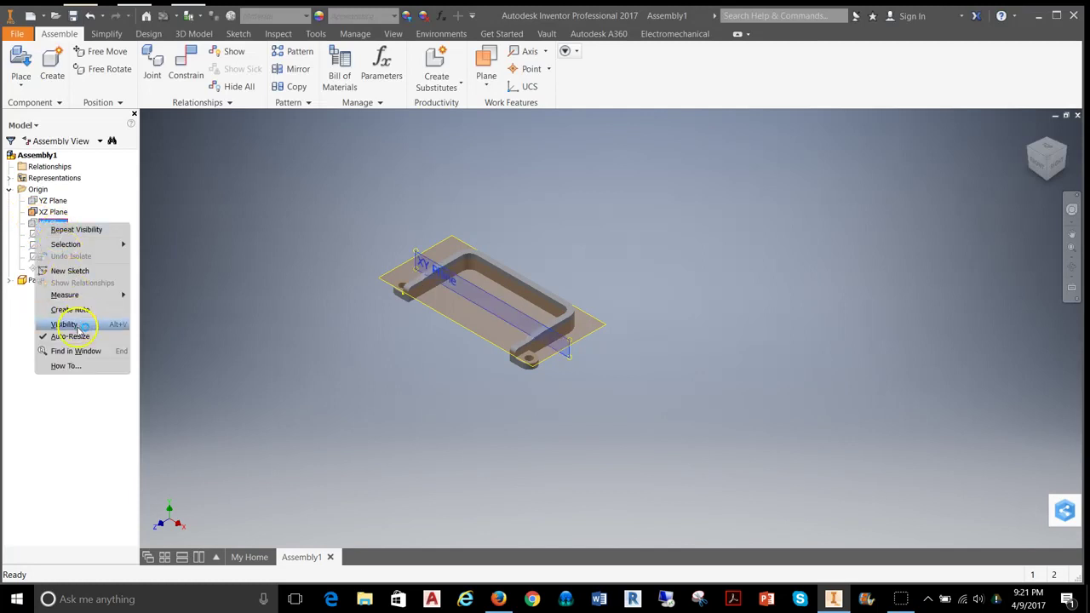
# Step: Mate the bracket's bottom face to the assembly's XZ plane with a 0.000 in offset
pyautogui.click(185, 81)
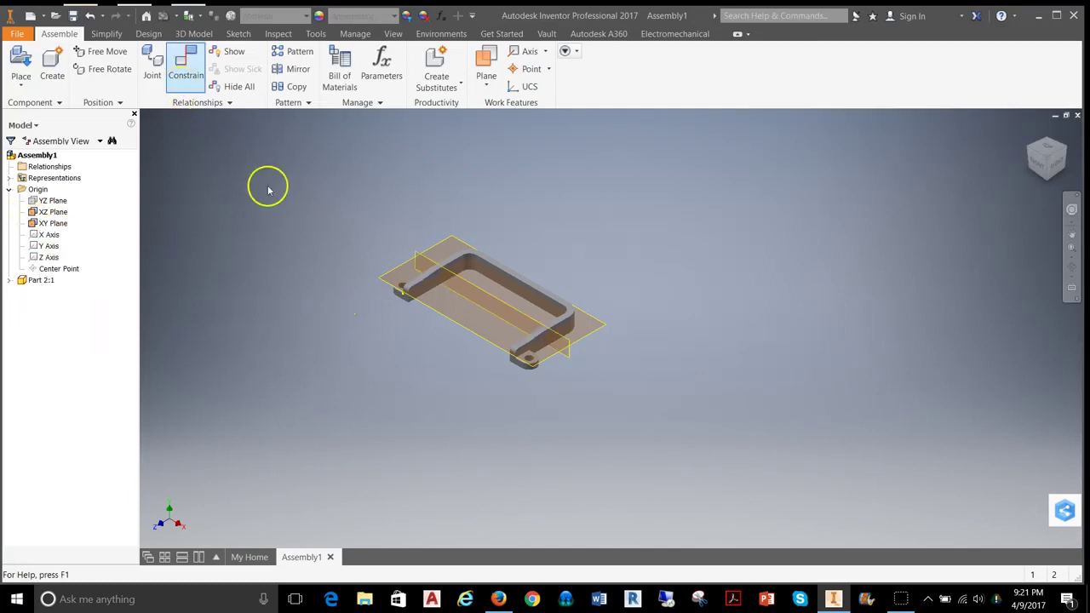
pyautogui.click(1072, 267)
pyautogui.moveTo(530, 358); pyautogui.dragTo(459, 168)
pyautogui.rightClick(458, 158)
pyautogui.click(499, 160)
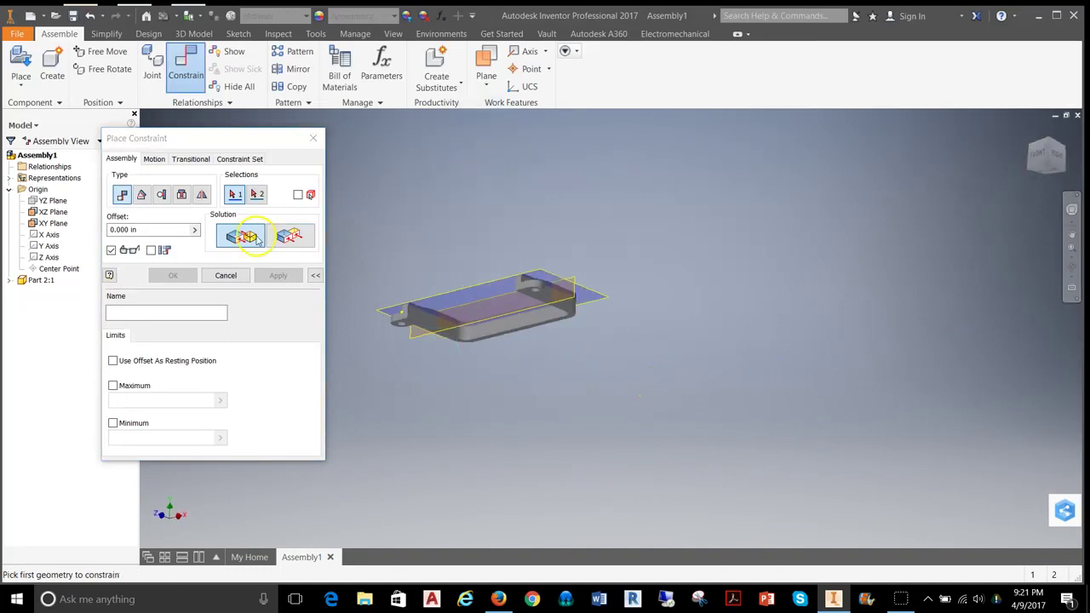
pyautogui.scroll(6, 526, 389)
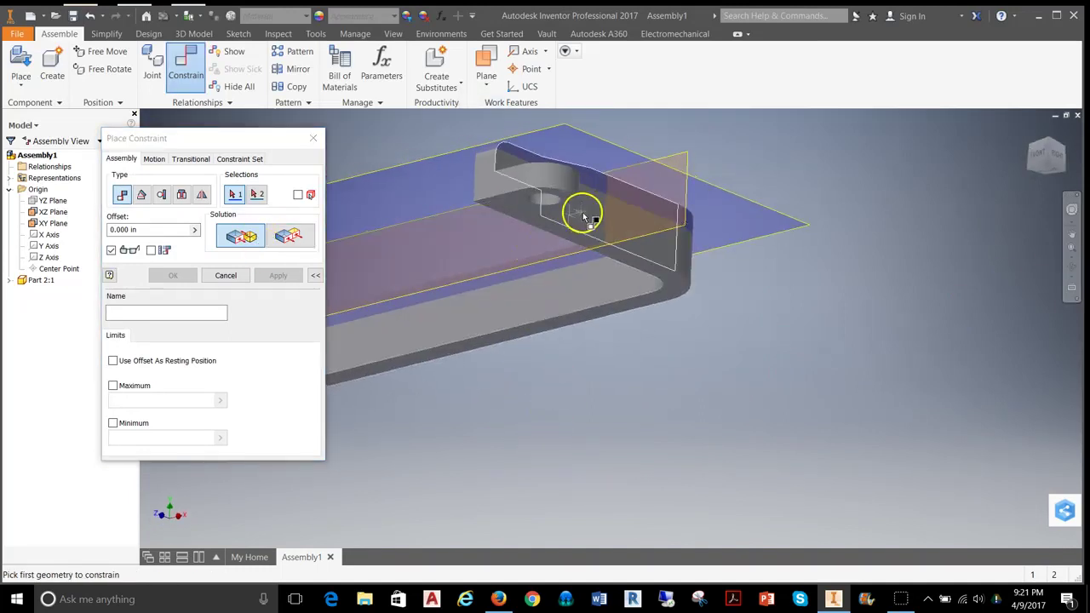
pyautogui.click(511, 209)
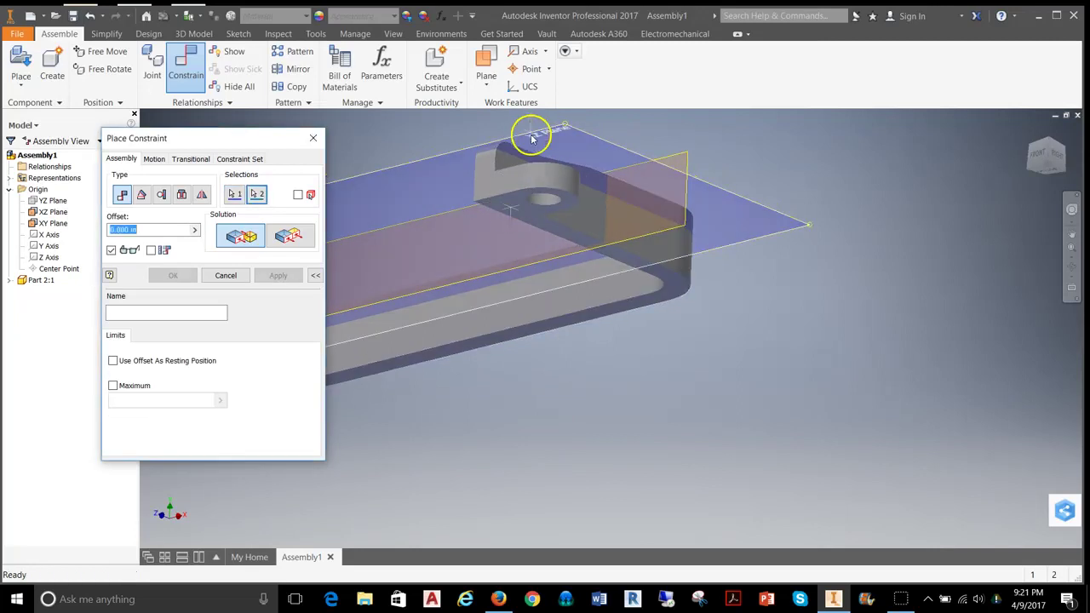
pyautogui.click(531, 136)
pyautogui.scroll(-5, 535, 208)
pyautogui.moveTo(524, 245); pyautogui.dragTo(520, 279, button='middle')
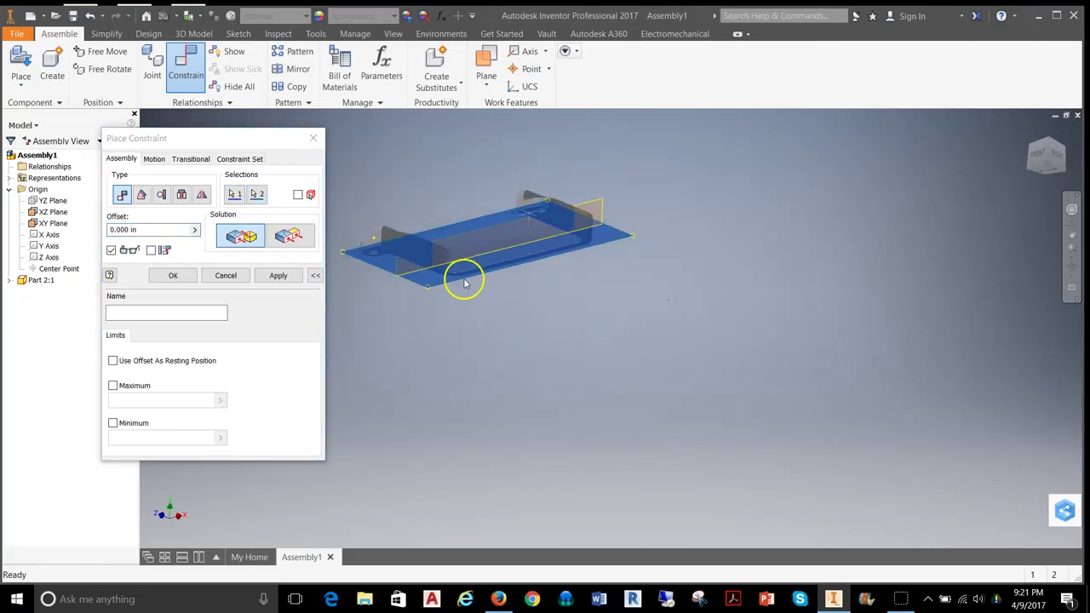
pyautogui.click(278, 277)
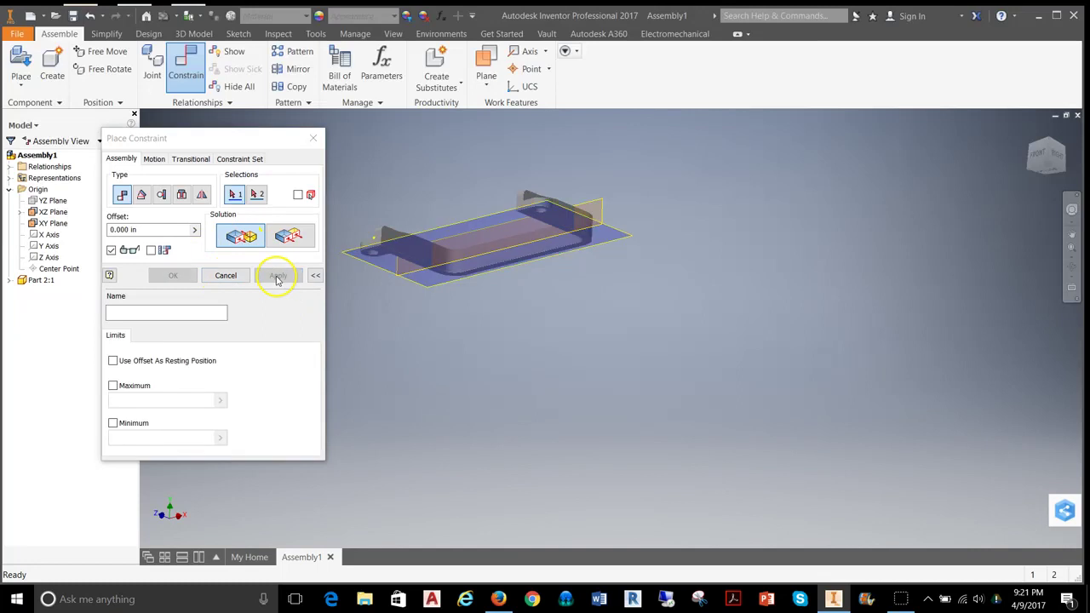
# Step: Mate the bracket's outer back face to the assembly's XY plane with a 0.000 in offset and finish constraining
pyautogui.click(1071, 269)
pyautogui.moveTo(831, 284); pyautogui.dragTo(525, 258)
pyautogui.rightClick(621, 123)
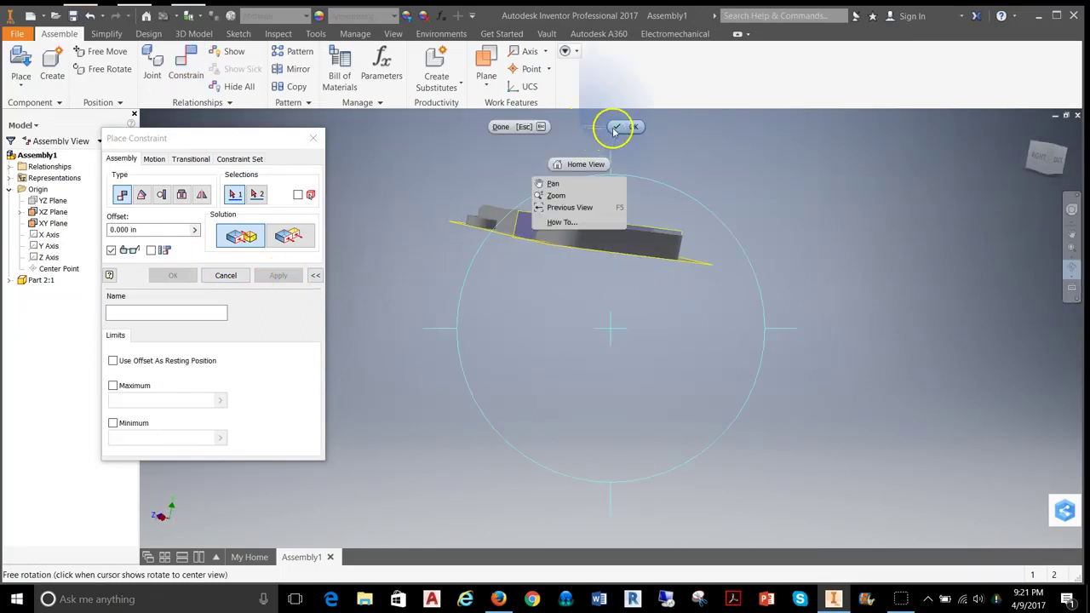
pyautogui.click(552, 182)
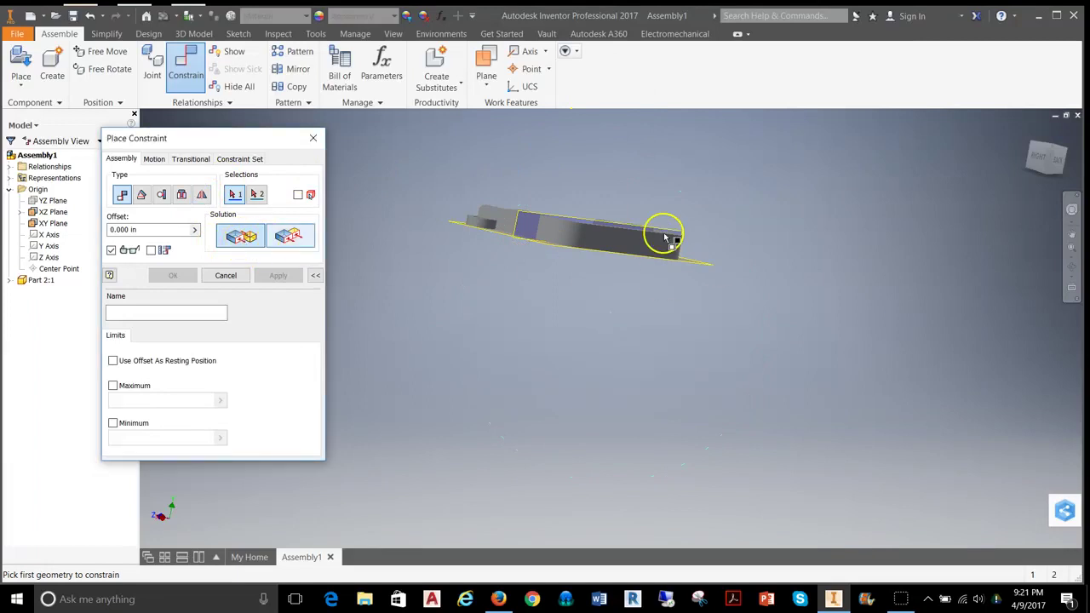
pyautogui.scroll(-2, 647, 237)
pyautogui.click(537, 241)
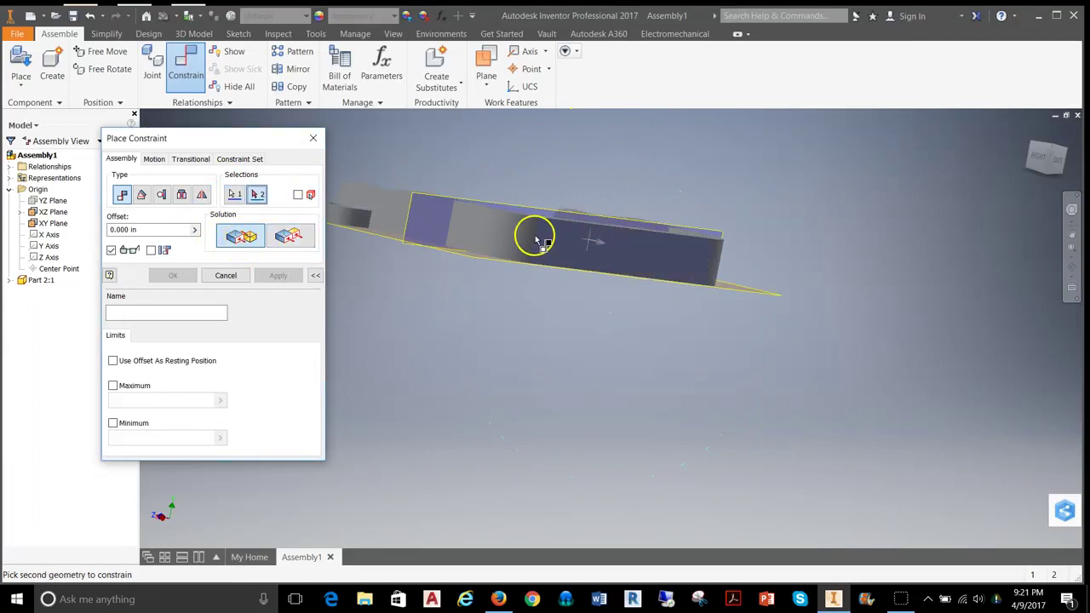
pyautogui.click(463, 205)
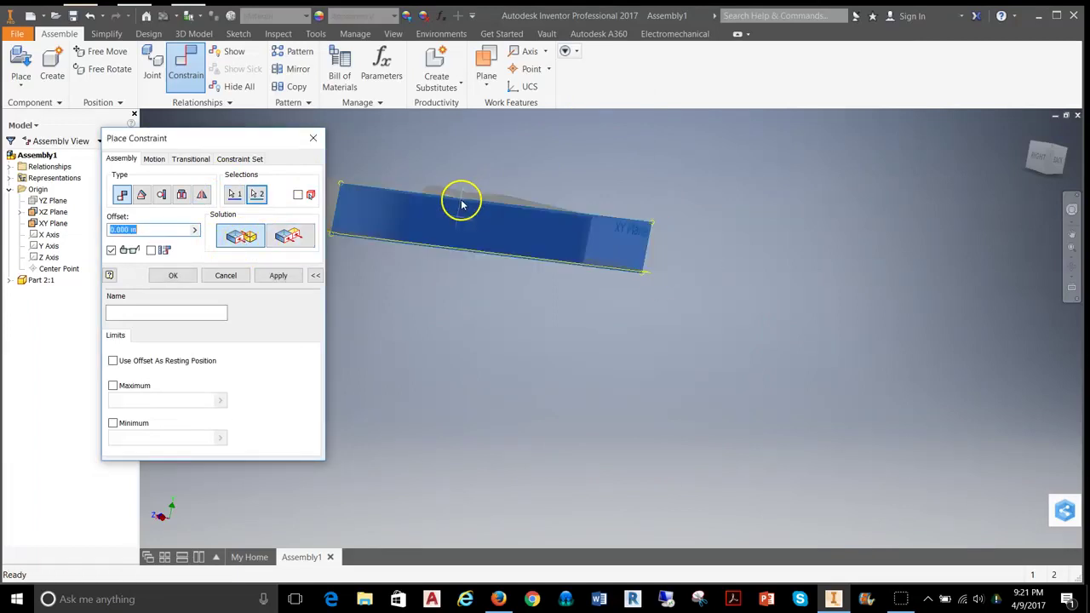
pyautogui.click(277, 275)
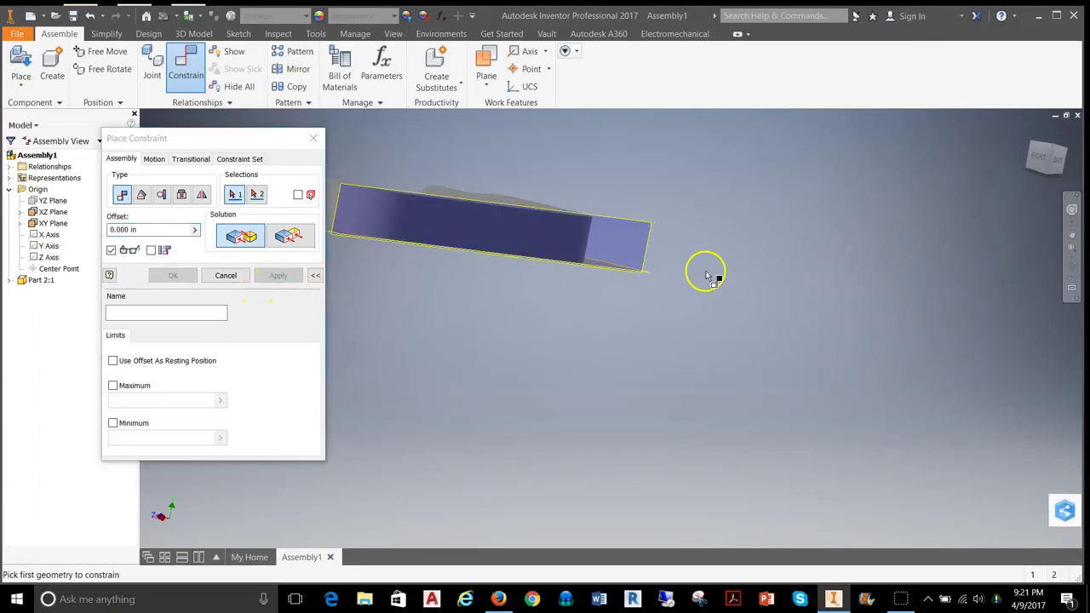
pyautogui.click(1045, 154)
pyautogui.click(1040, 151)
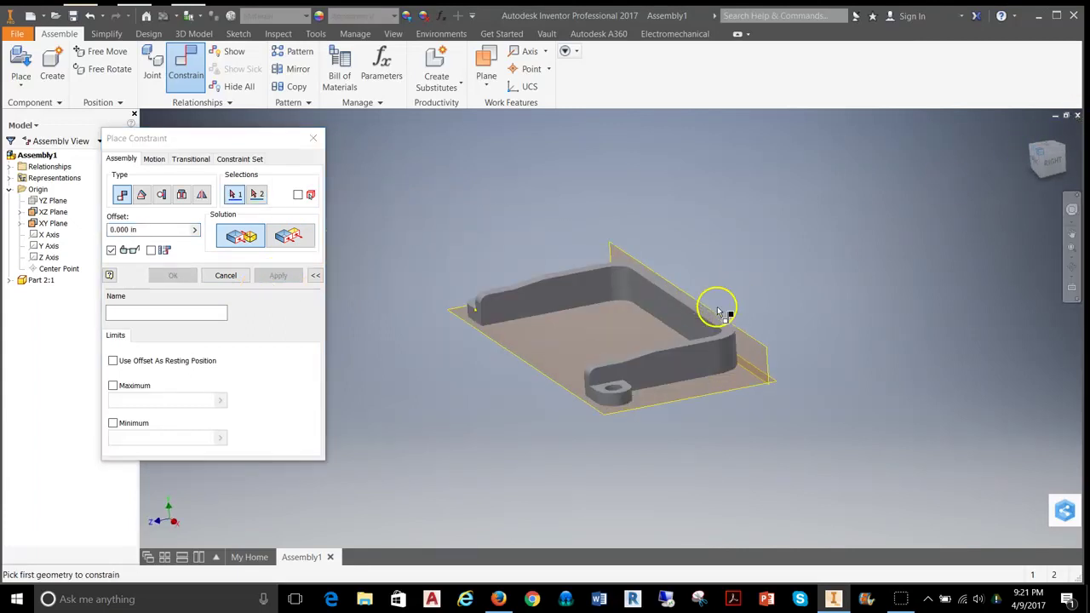
pyautogui.click(223, 275)
# Step: Turn off the visibility of the XZ and XY origin planes
pyautogui.rightClick(47, 212)
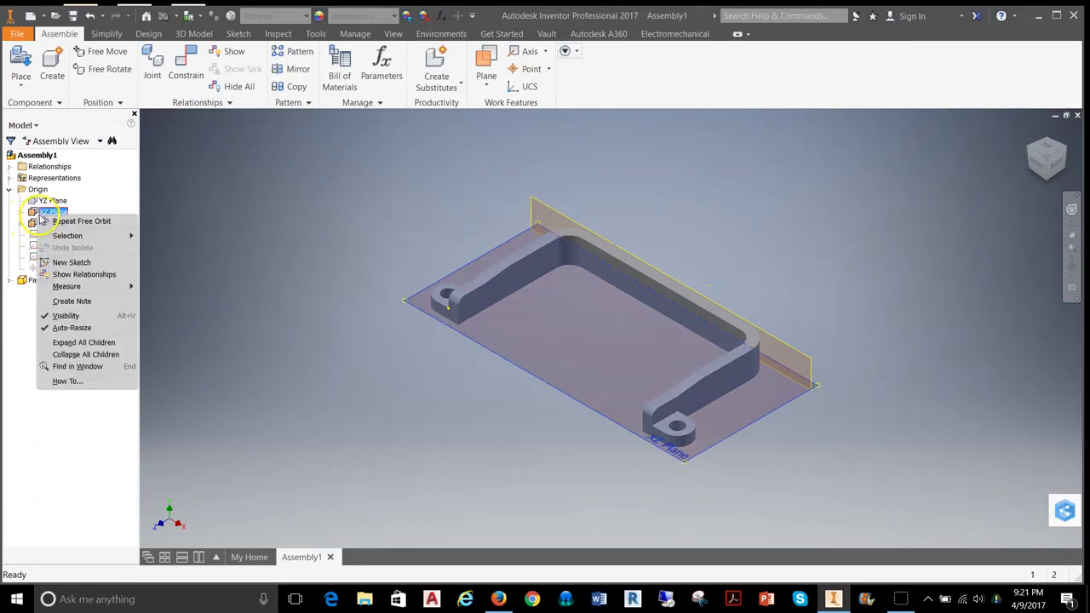
pyautogui.click(65, 315)
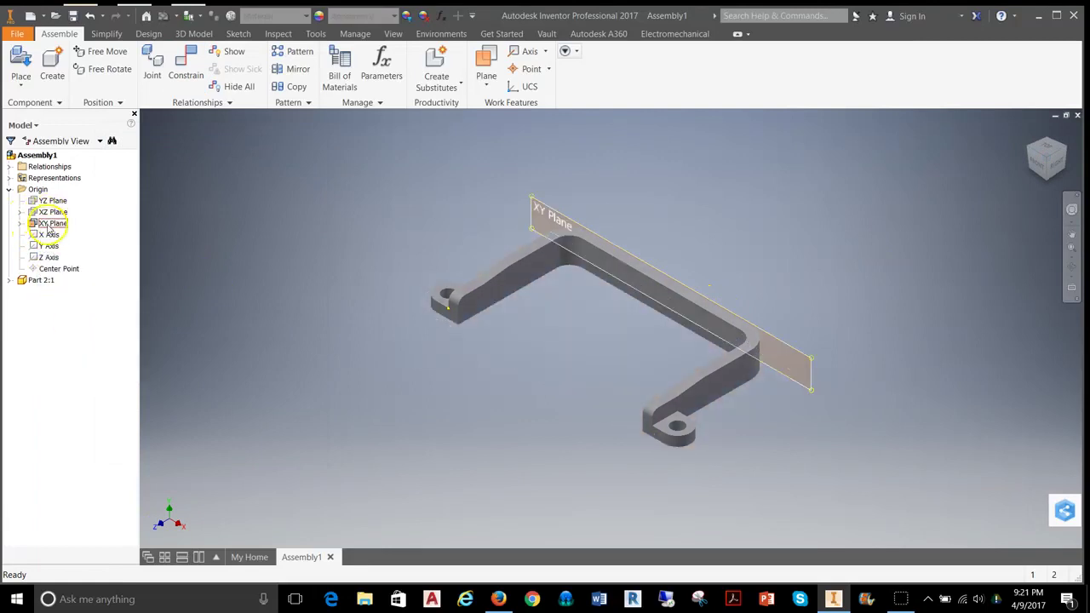
pyautogui.rightClick(49, 223)
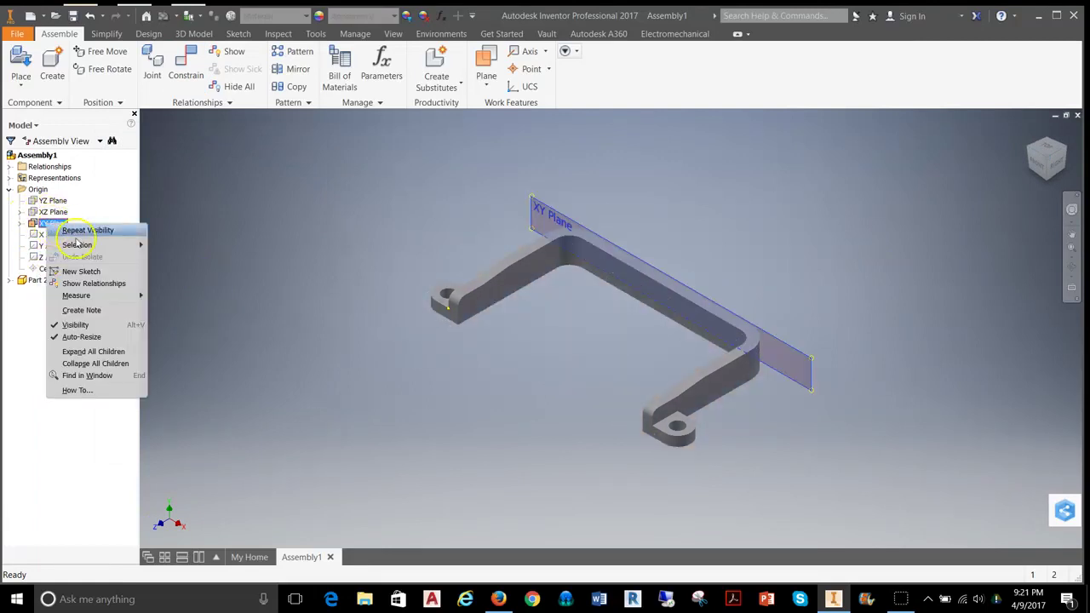
pyautogui.click(75, 324)
# Step: Place one instance of Part 1, the upright post, in the assembly beside the bracket
pyautogui.scroll(3, 382, 314)
pyautogui.scroll(-4, 470, 314)
pyautogui.scroll(2, 466, 322)
pyautogui.moveTo(464, 323); pyautogui.dragTo(509, 311, button='middle')
pyautogui.click(21, 85)
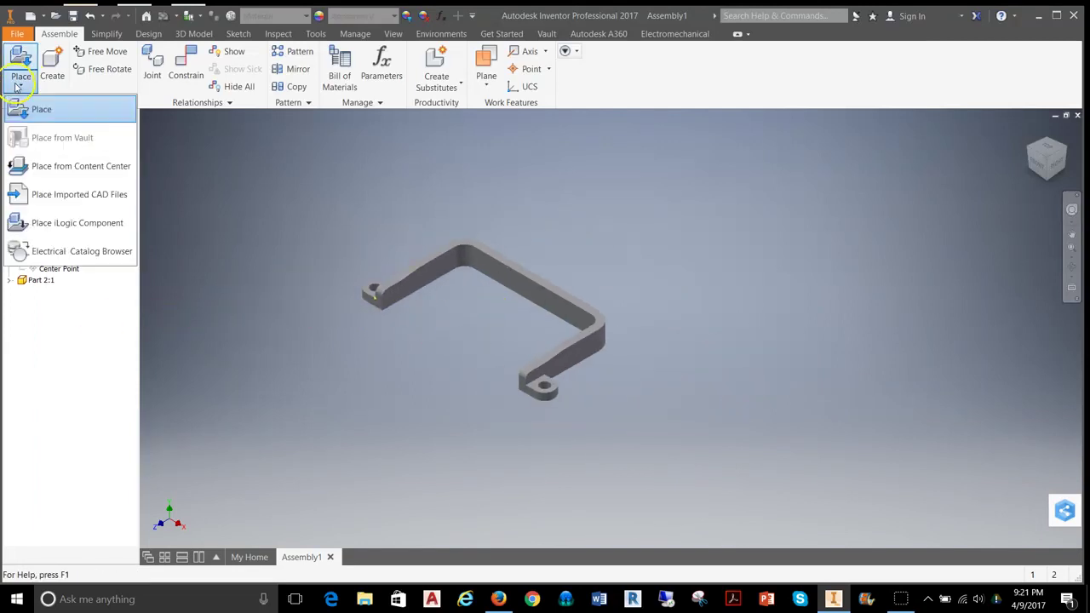
pyautogui.click(25, 107)
pyautogui.click(491, 278)
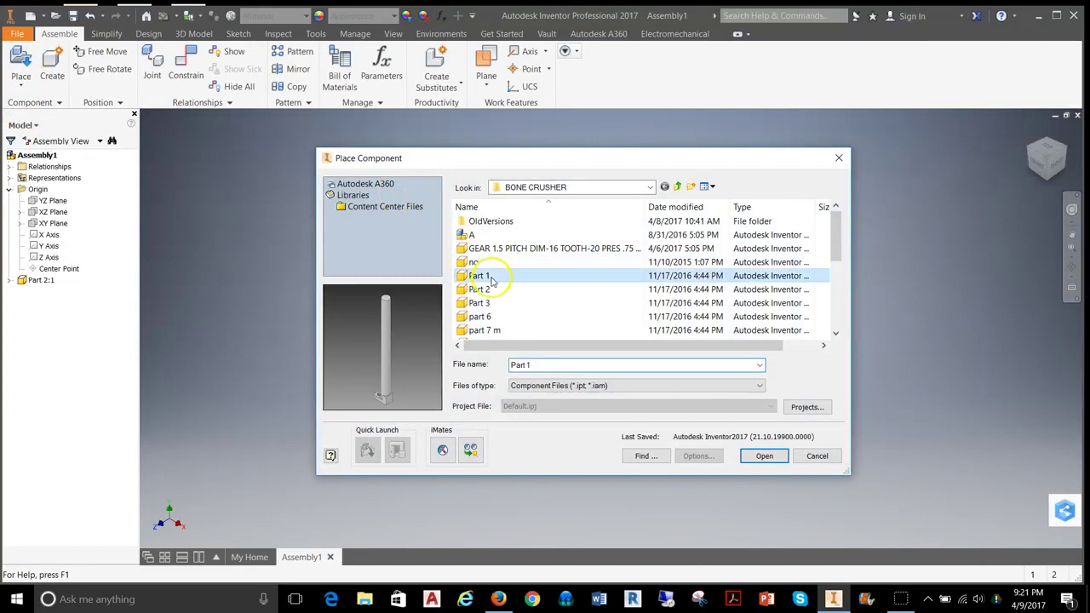
pyautogui.click(765, 457)
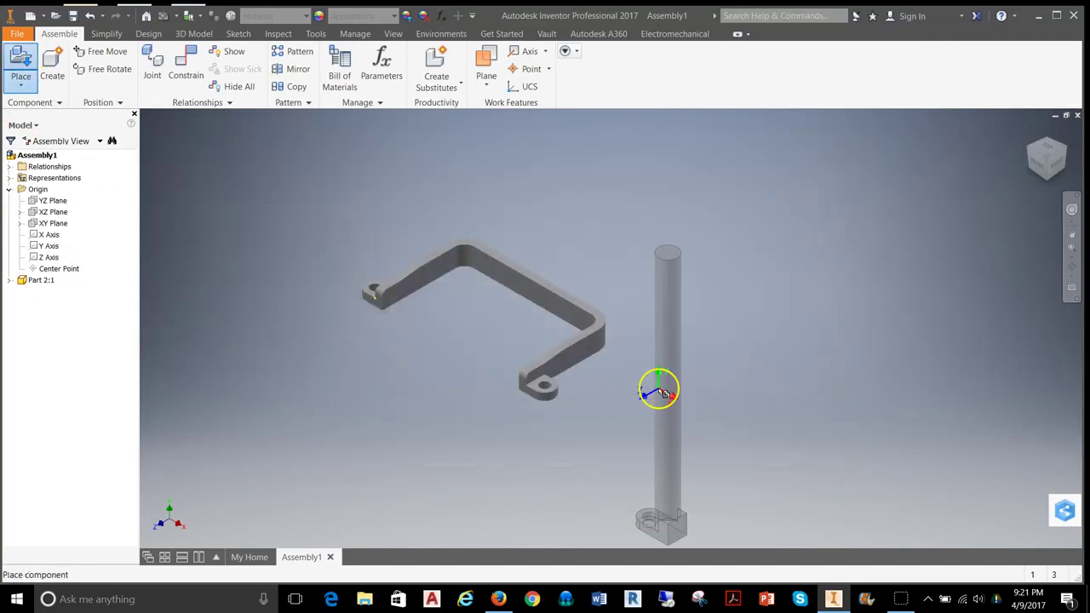
pyautogui.click(649, 248)
pyautogui.rightClick(738, 264)
pyautogui.click(779, 265)
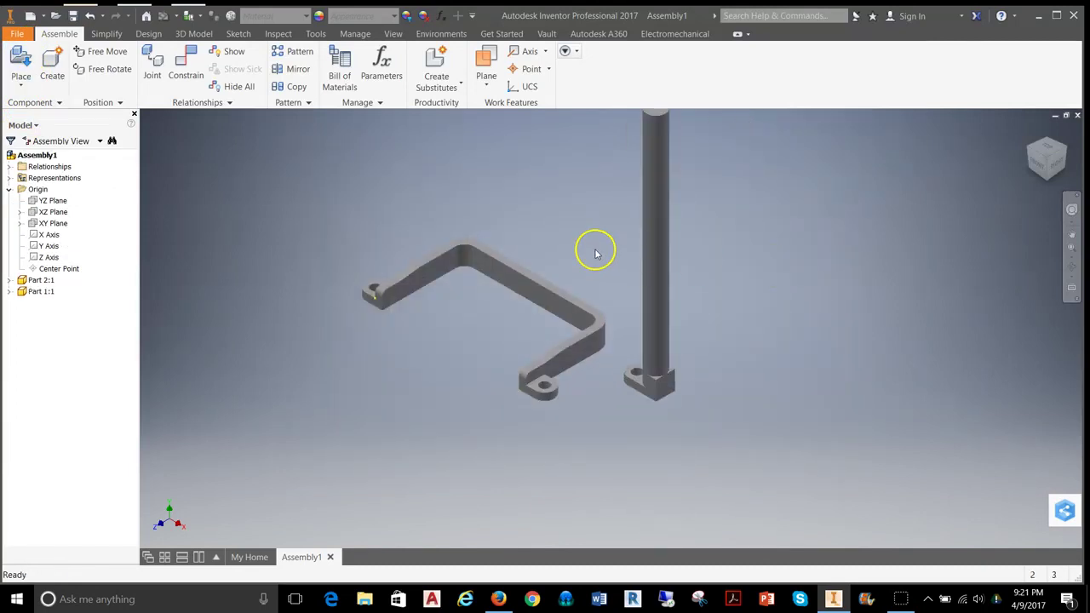
pyautogui.moveTo(595, 252); pyautogui.dragTo(535, 290, button='middle')
# Step: Constrain the post's bottom face flush with the bracket's bottom face at a 0.000 in offset
pyautogui.click(24, 81)
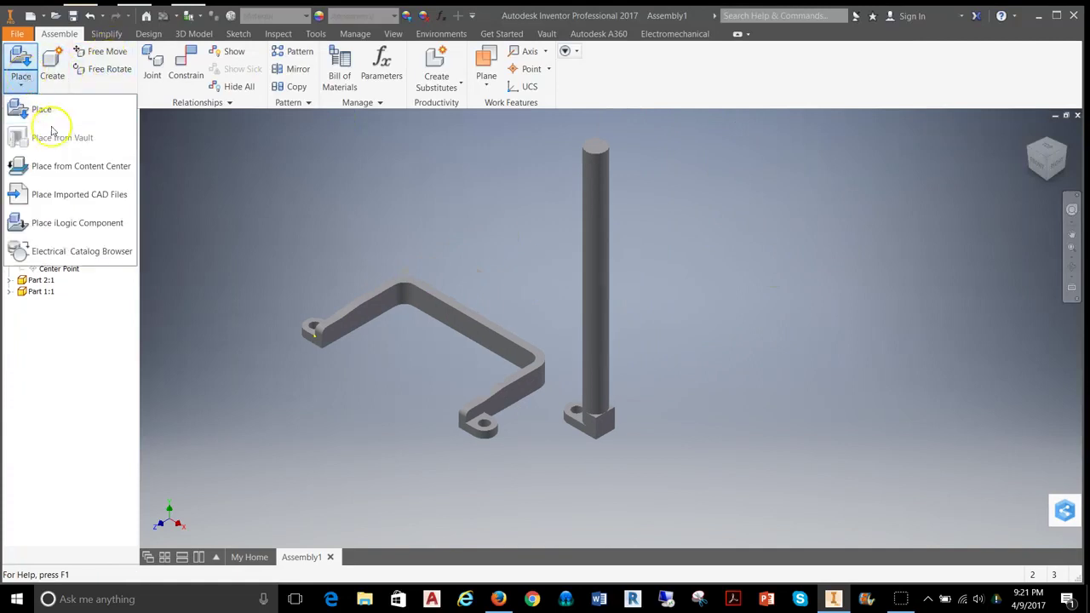
pyautogui.click(186, 68)
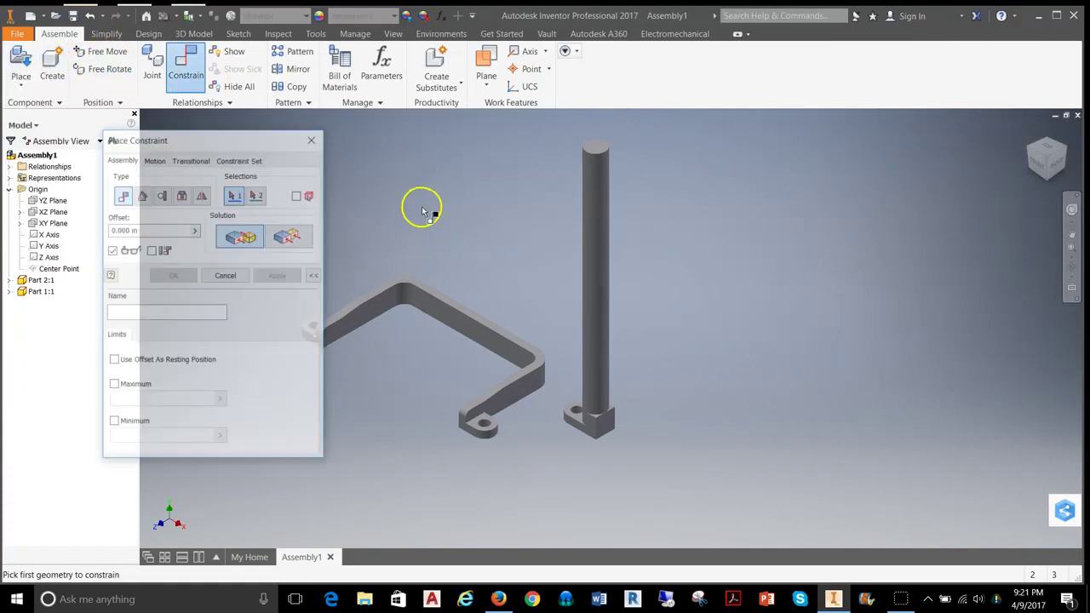
pyautogui.scroll(3, 634, 430)
pyautogui.moveTo(636, 428); pyautogui.dragTo(730, 374, button='middle')
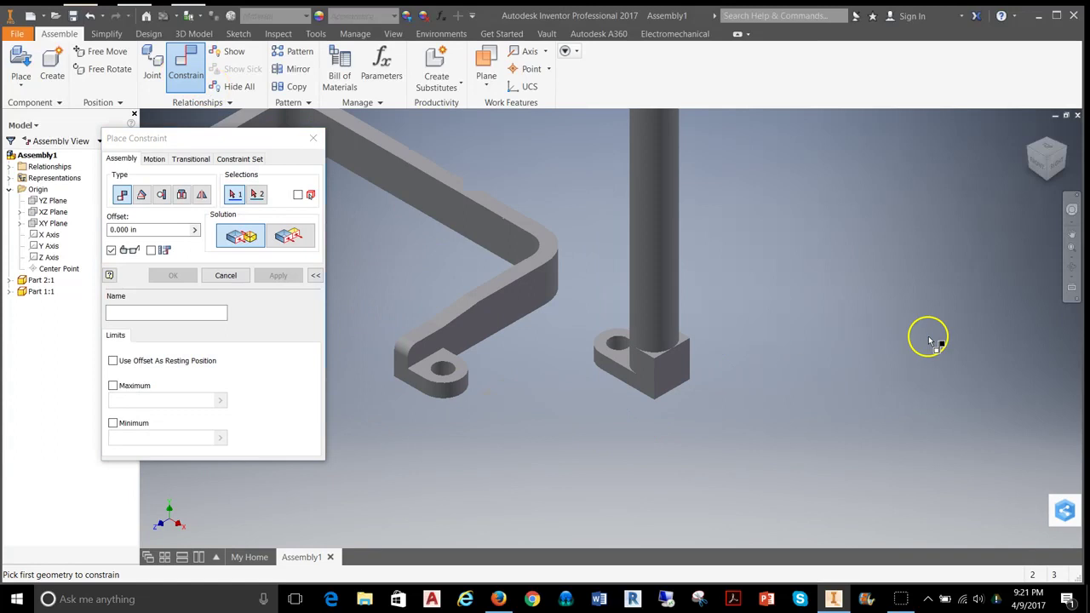
pyautogui.click(1072, 266)
pyautogui.moveTo(650, 351); pyautogui.dragTo(586, 197)
pyautogui.scroll(-2, 584, 304)
pyautogui.moveTo(591, 350); pyautogui.dragTo(601, 304, button='middle')
pyautogui.rightClick(754, 256)
pyautogui.click(694, 257)
pyautogui.click(652, 390)
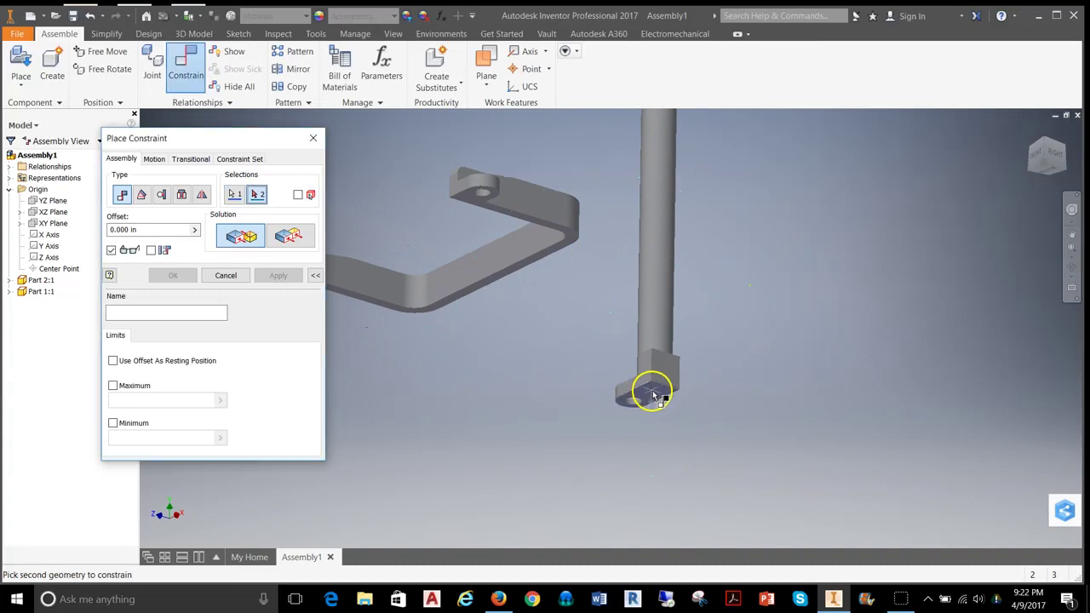
pyautogui.click(568, 235)
pyautogui.scroll(4, 607, 263)
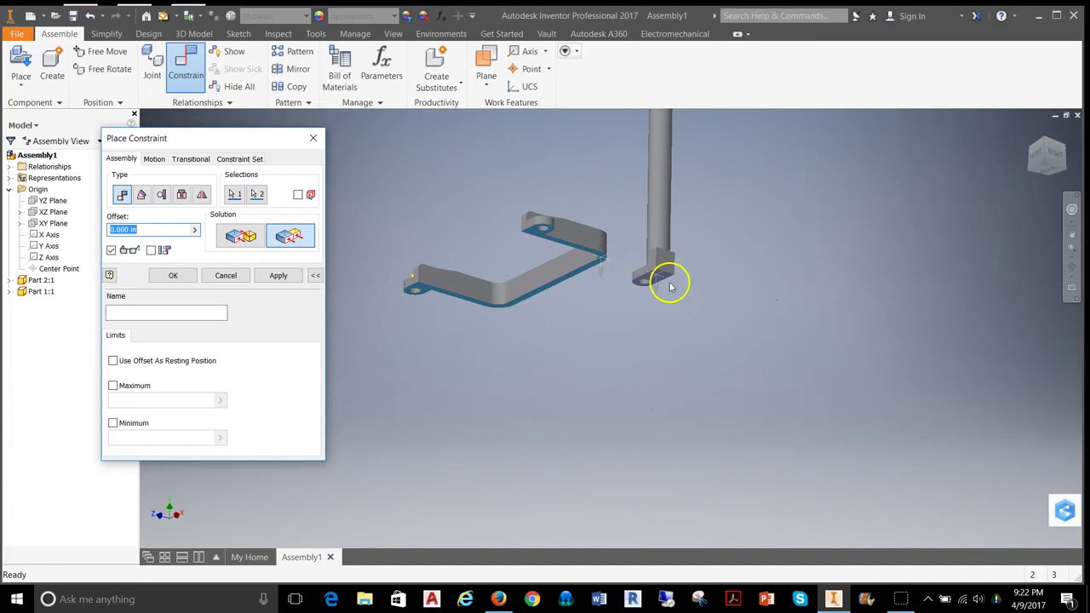
pyautogui.click(278, 277)
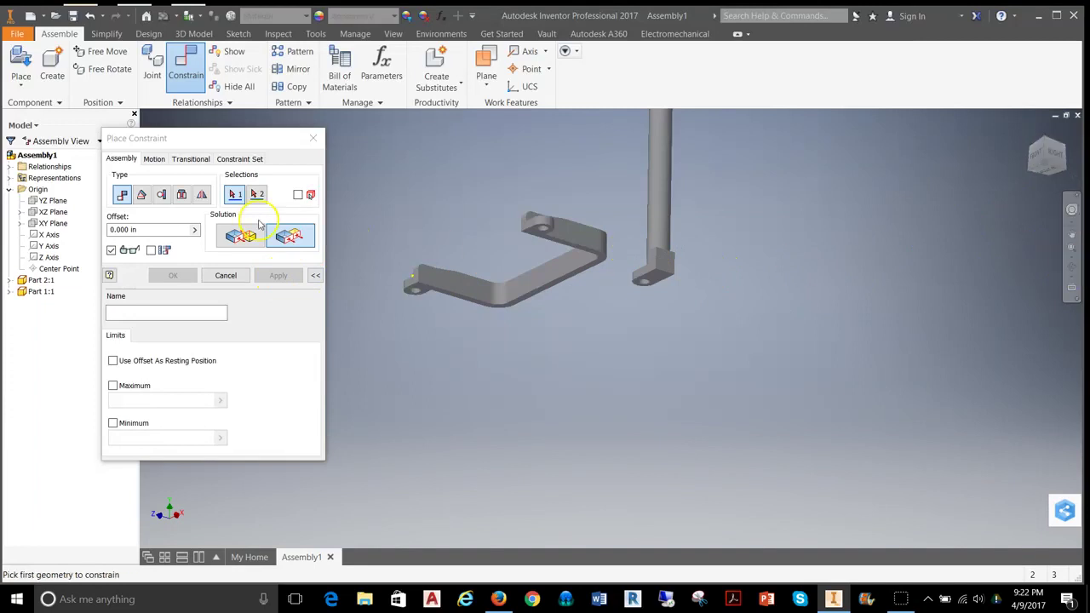
# Step: Mate the end face of the post's foot to the outer back face of the bracket at a 0.000 in offset
pyautogui.click(240, 239)
pyautogui.scroll(5, 640, 255)
pyautogui.click(589, 283)
pyautogui.scroll(-5, 589, 284)
pyautogui.click(1071, 266)
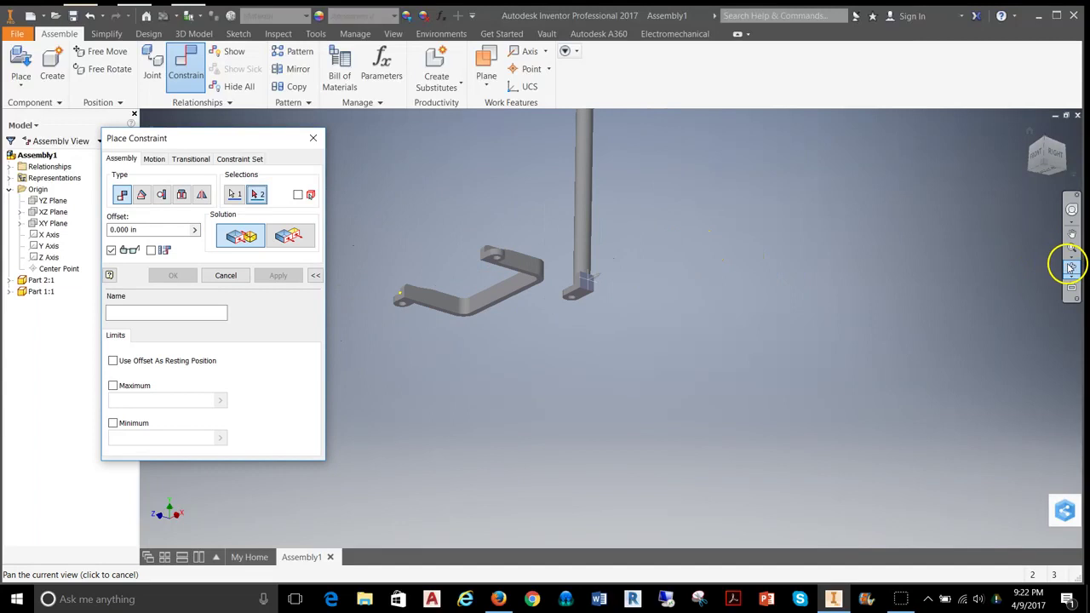
pyautogui.moveTo(657, 271); pyautogui.dragTo(562, 265)
pyautogui.rightClick(563, 210)
pyautogui.click(606, 199)
pyautogui.click(596, 292)
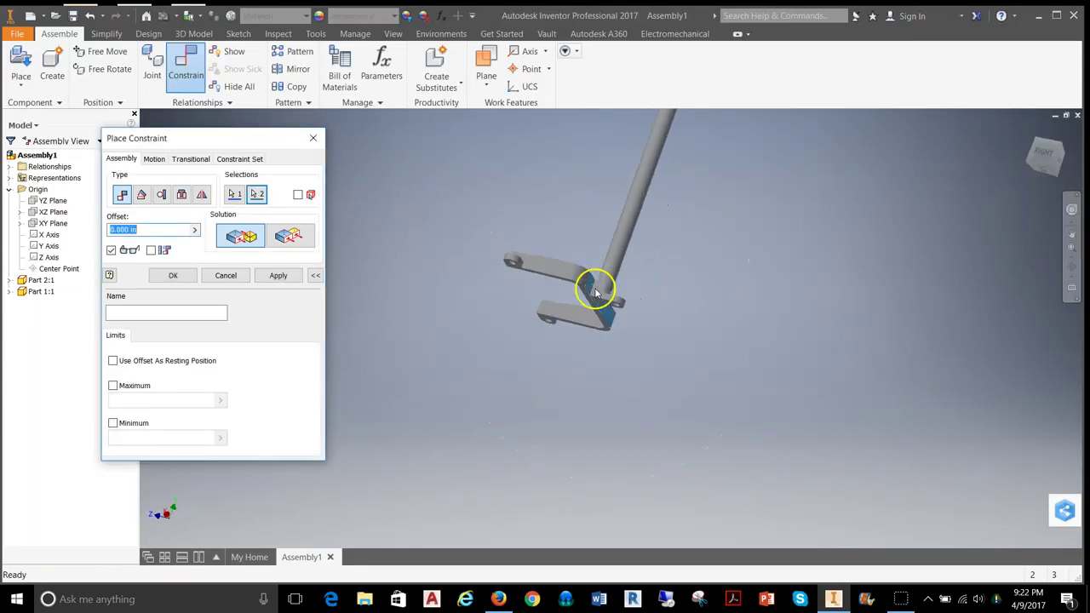
pyautogui.click(274, 276)
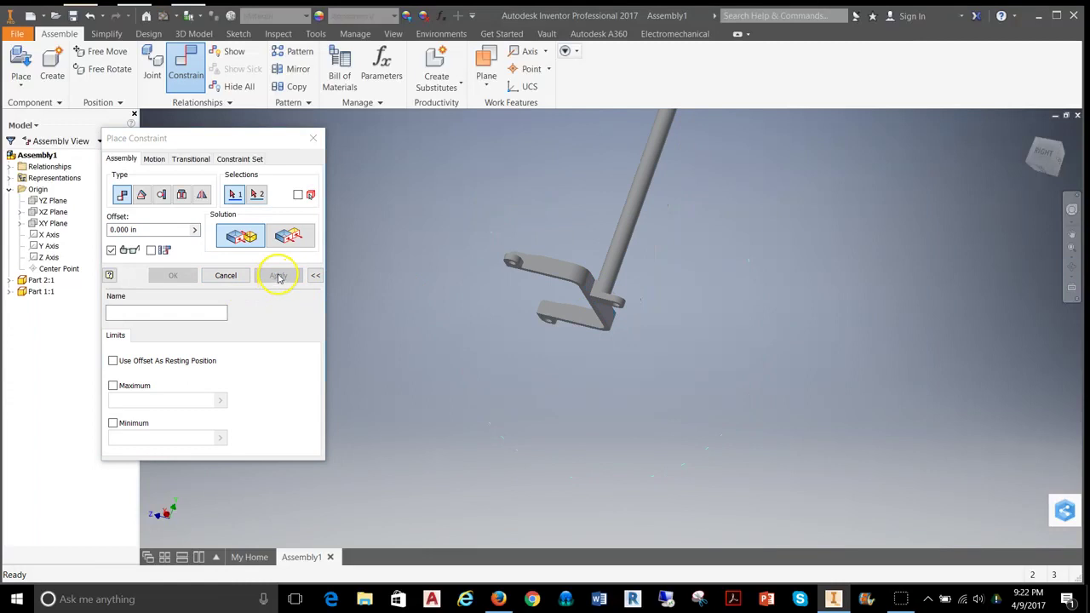
# Step: Constrain the side face of the post's foot flush with the bracket arm's outer side face at a 3.555 in offset and finish constraining
pyautogui.click(1042, 147)
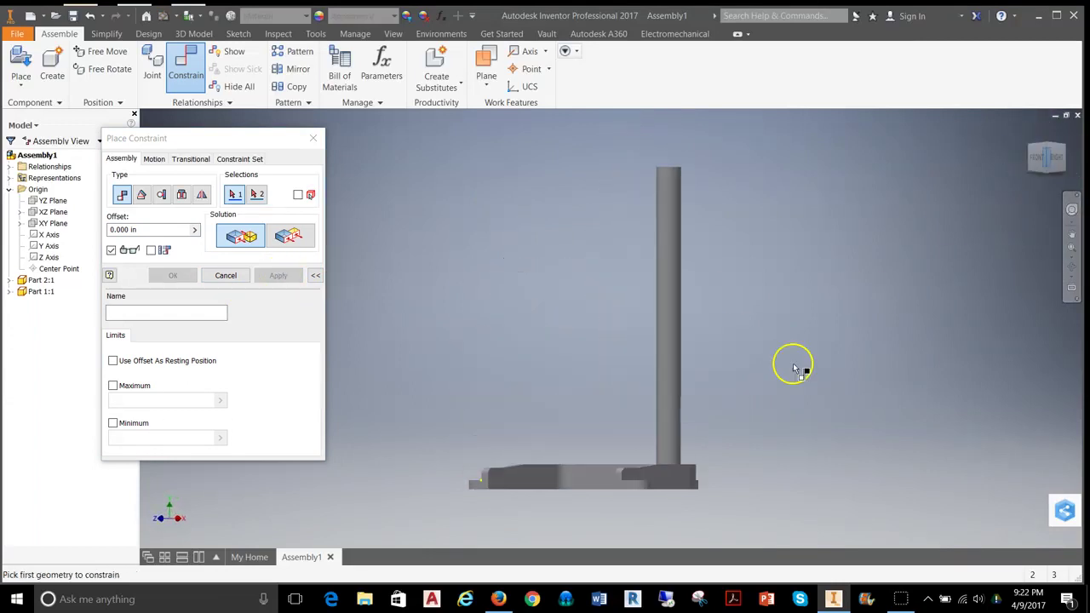
pyautogui.click(1046, 147)
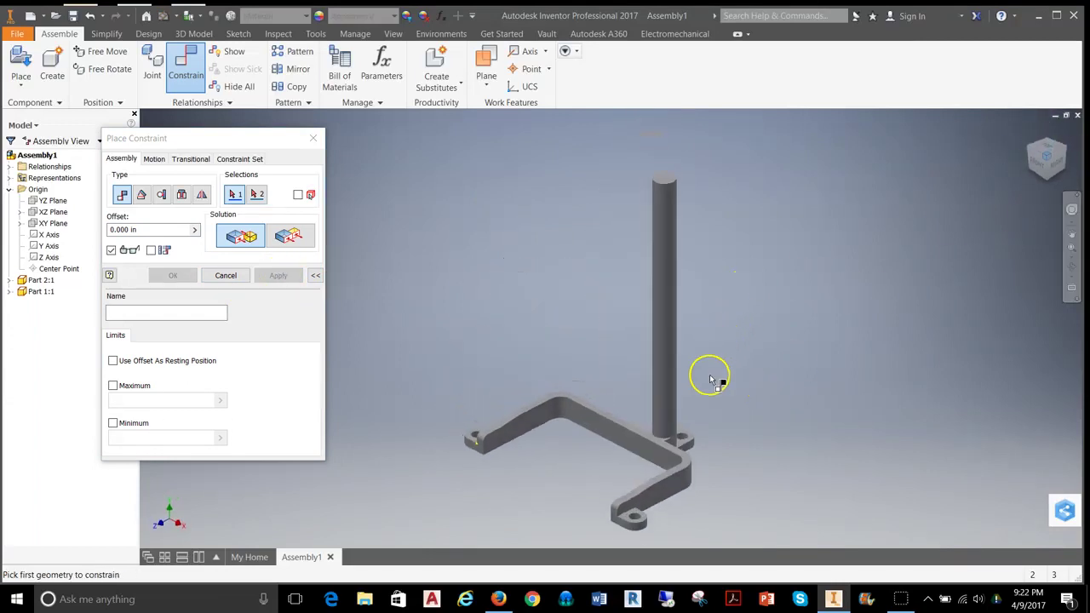
pyautogui.click(1071, 266)
pyautogui.moveTo(599, 311); pyautogui.dragTo(525, 250)
pyautogui.rightClick(525, 251)
pyautogui.click(566, 251)
pyautogui.click(288, 238)
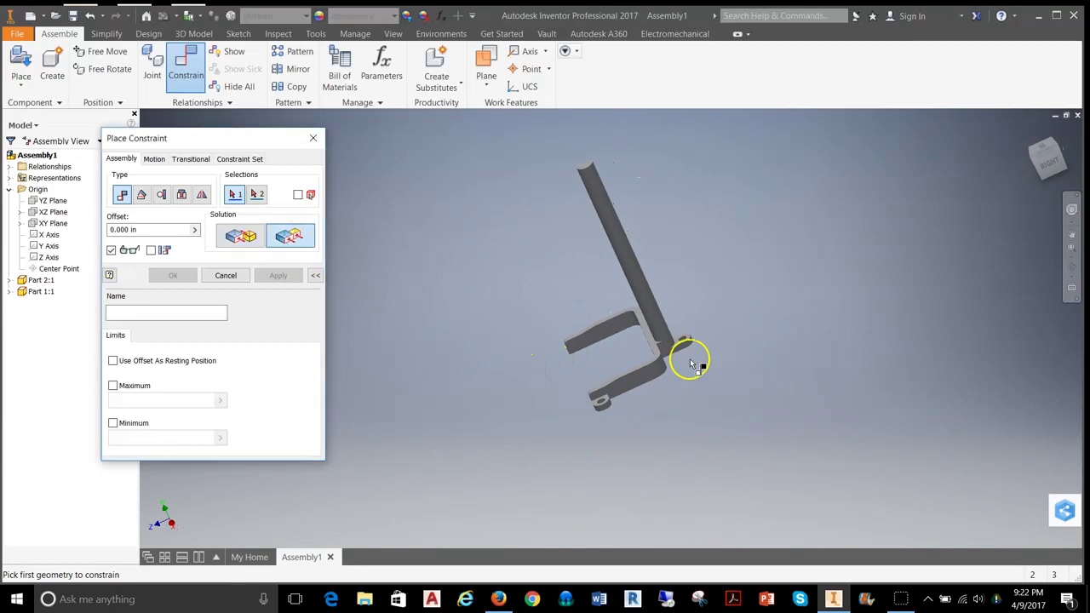
pyautogui.scroll(3, 603, 352)
pyautogui.click(627, 341)
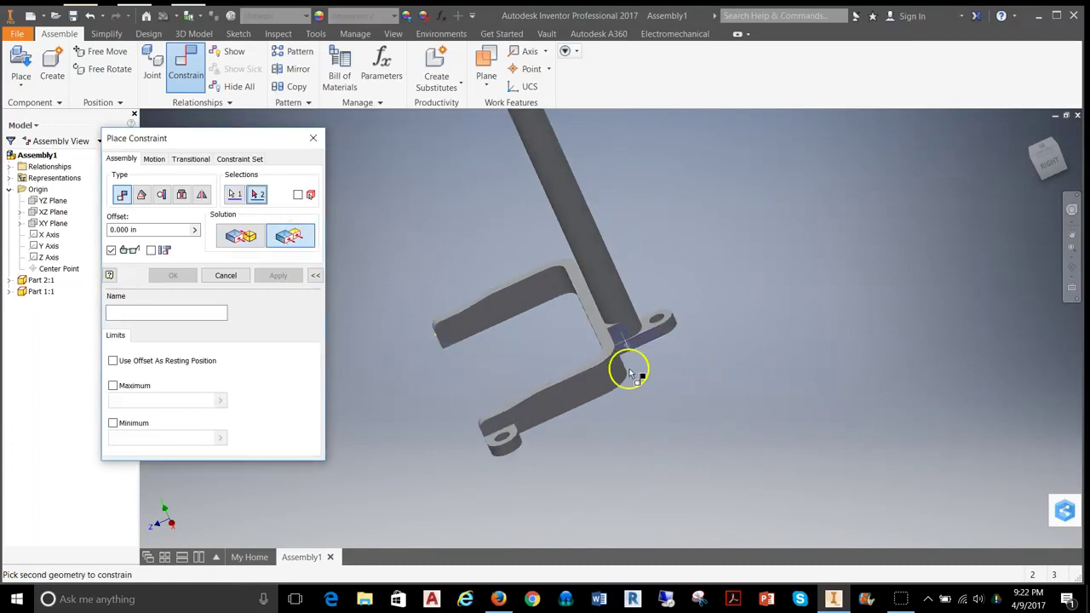
pyautogui.click(585, 390)
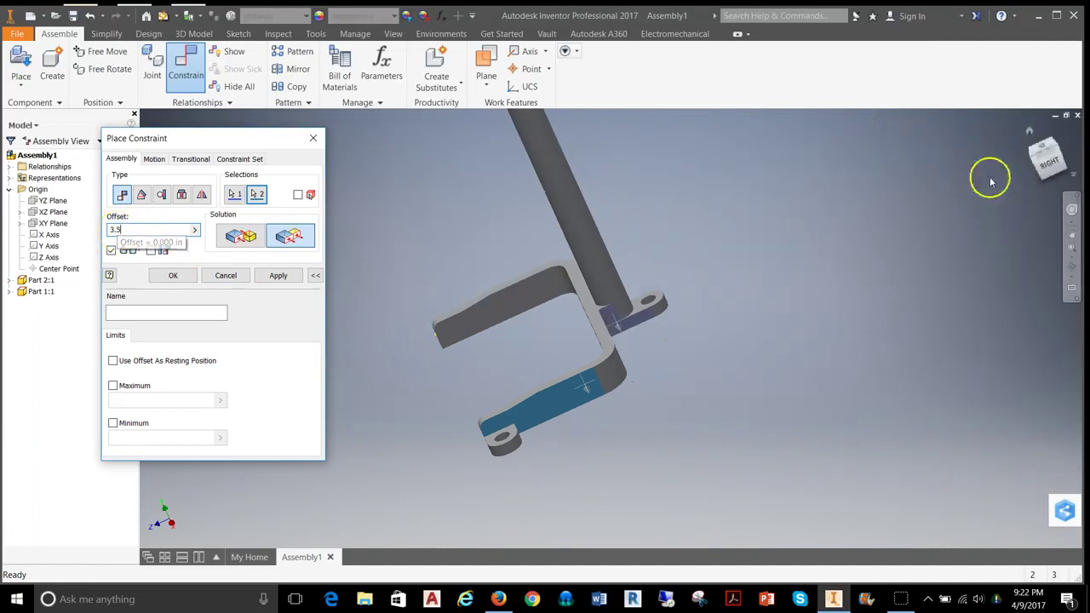
pyautogui.click(277, 276)
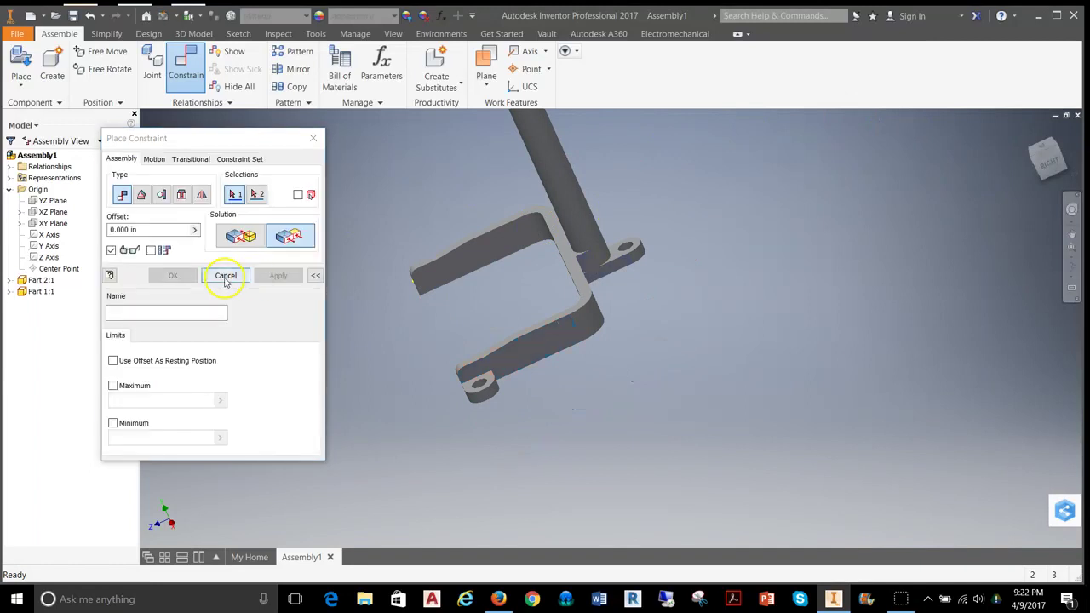
pyautogui.click(225, 276)
# Step: Measure the distance from each side edge of the post's foot to the bracket's outer edge on the same side
pyautogui.scroll(3, 387, 277)
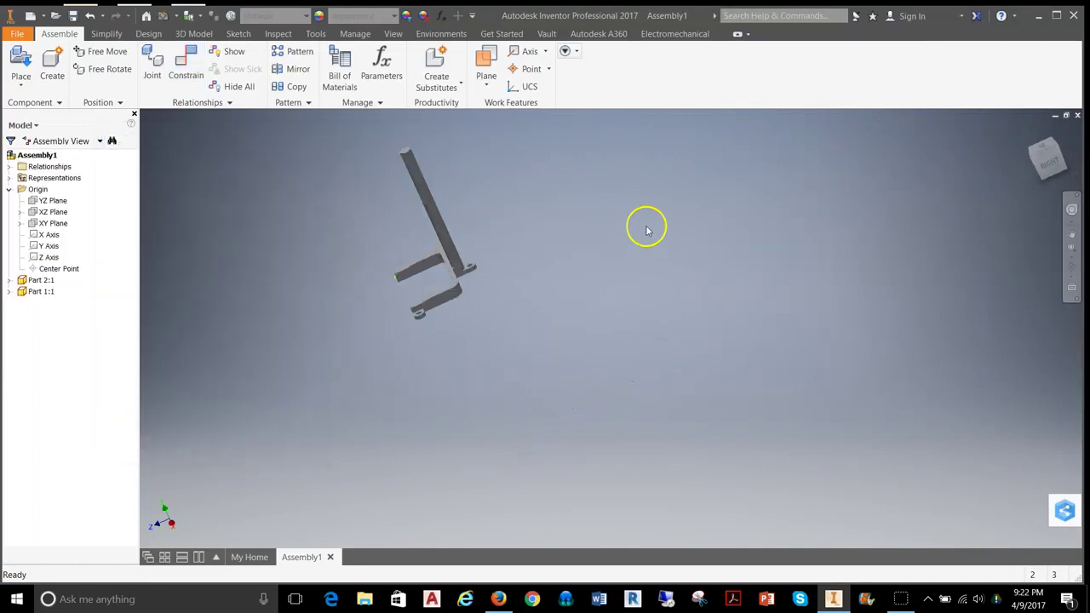
pyautogui.click(1035, 154)
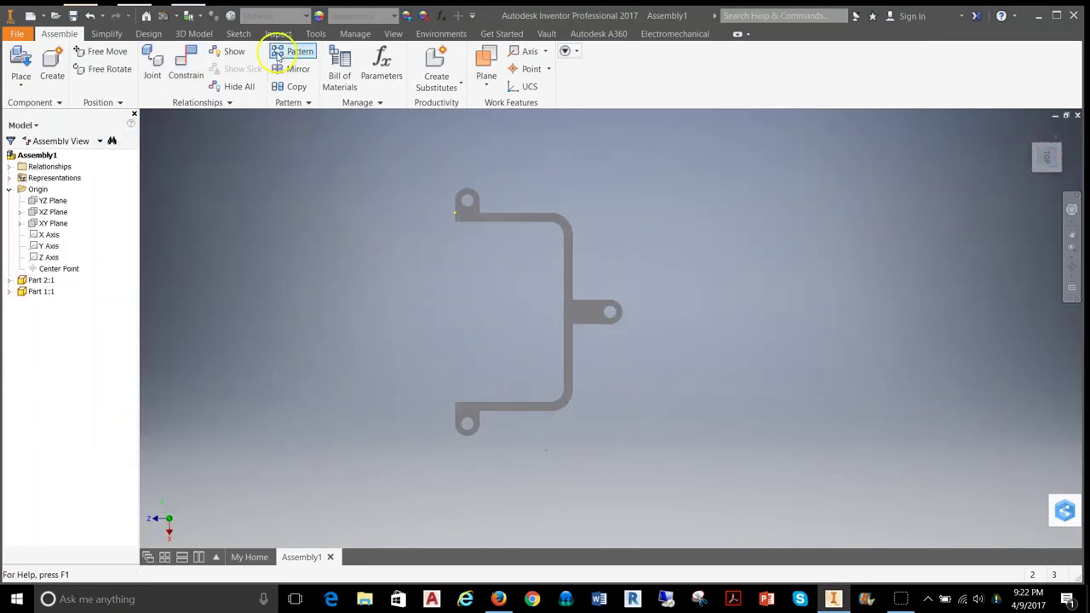
pyautogui.click(316, 34)
pyautogui.click(21, 64)
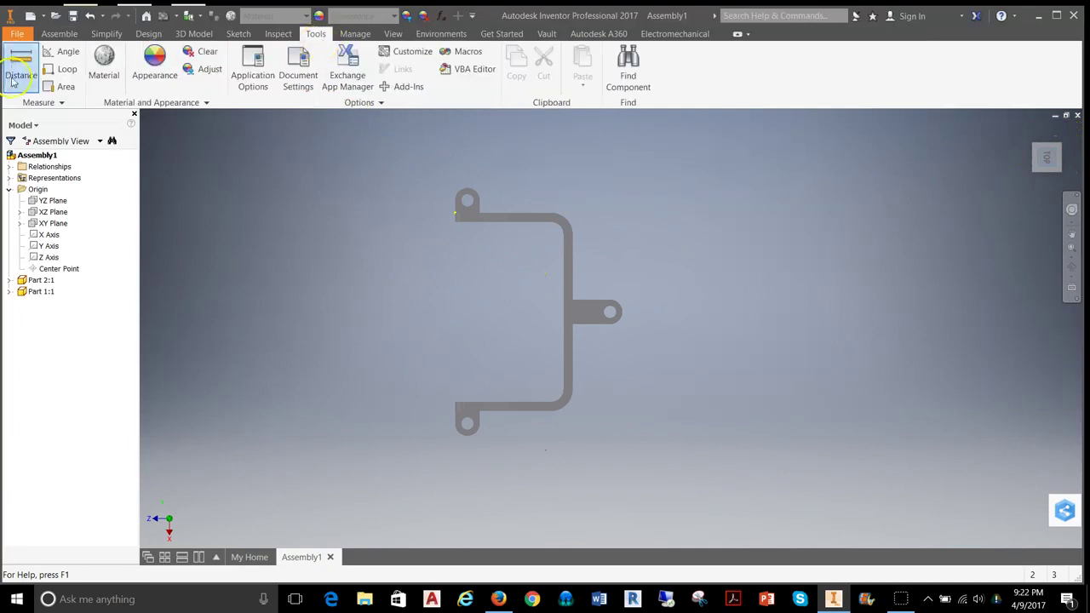
pyautogui.click(538, 415)
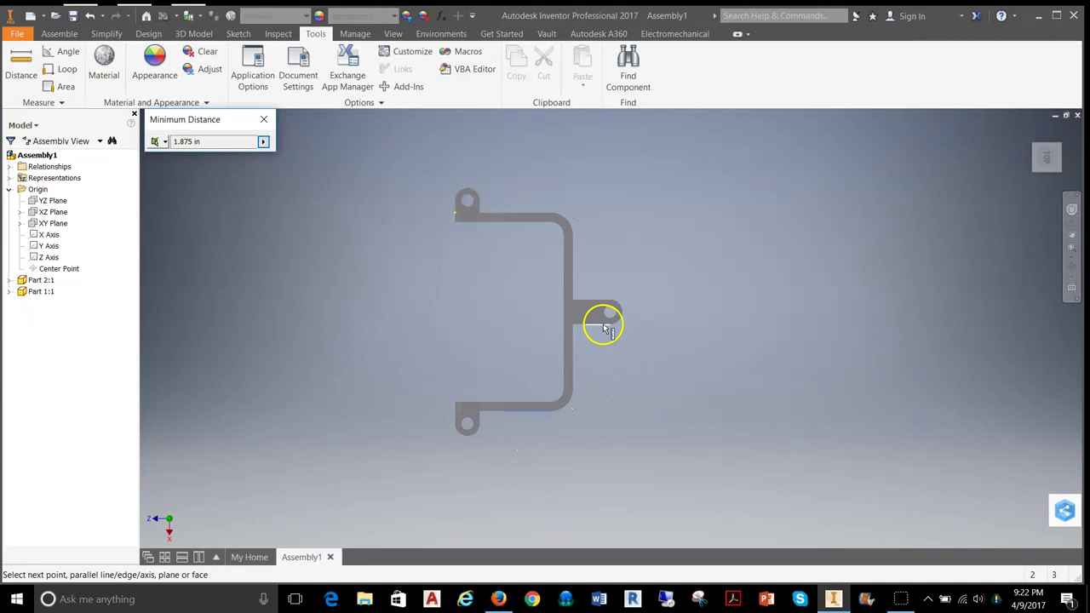
pyautogui.click(604, 328)
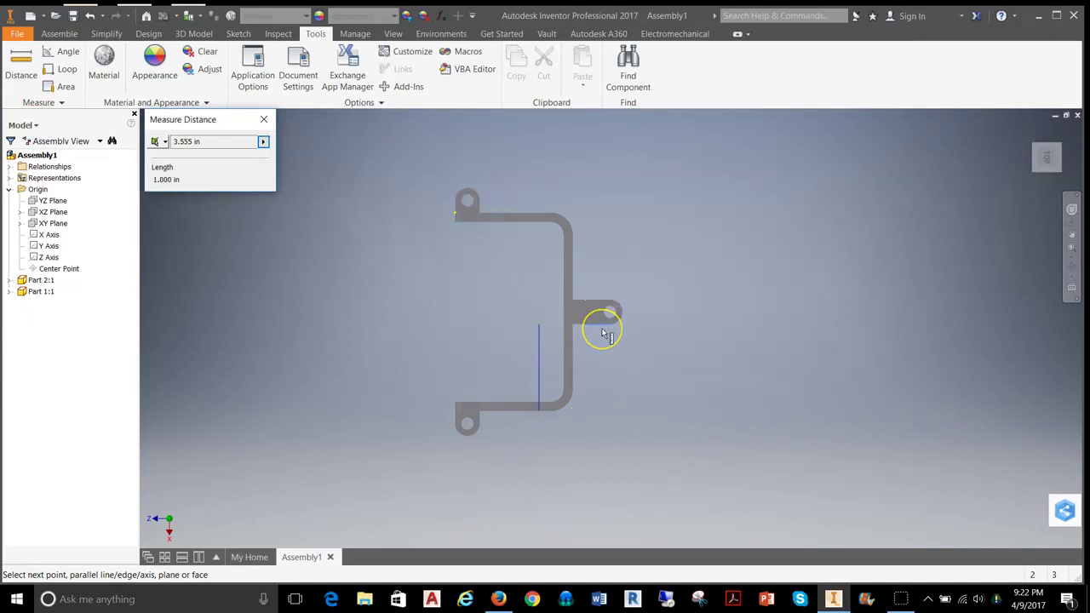
pyautogui.click(534, 219)
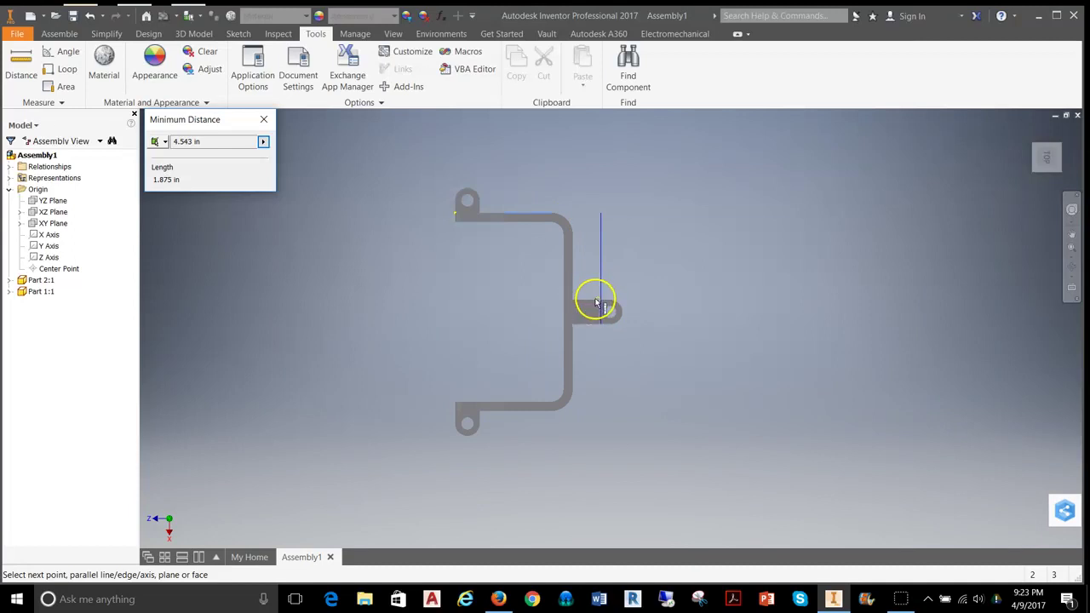
pyautogui.scroll(4, 596, 302)
pyautogui.click(593, 304)
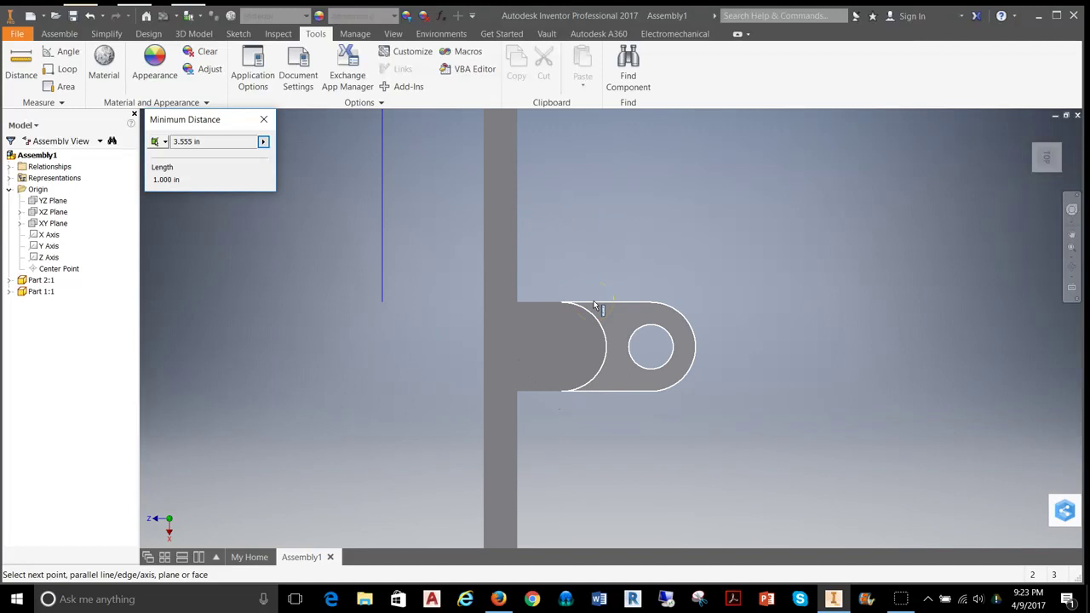
pyautogui.scroll(-4, 596, 302)
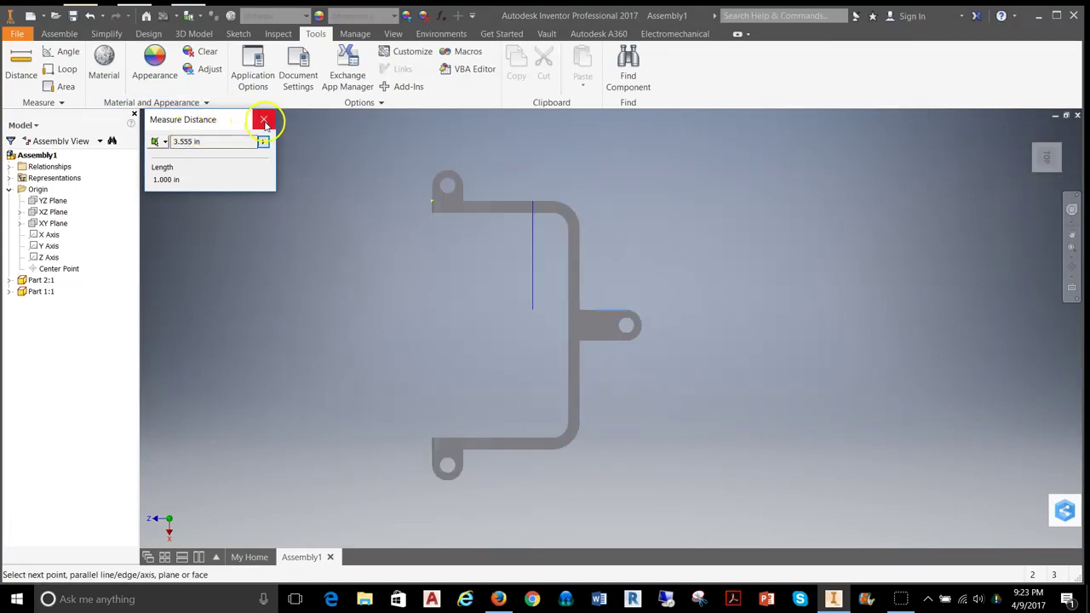
pyautogui.click(264, 120)
pyautogui.scroll(-2, 384, 333)
pyautogui.scroll(2, 466, 347)
pyautogui.scroll(-2, 499, 343)
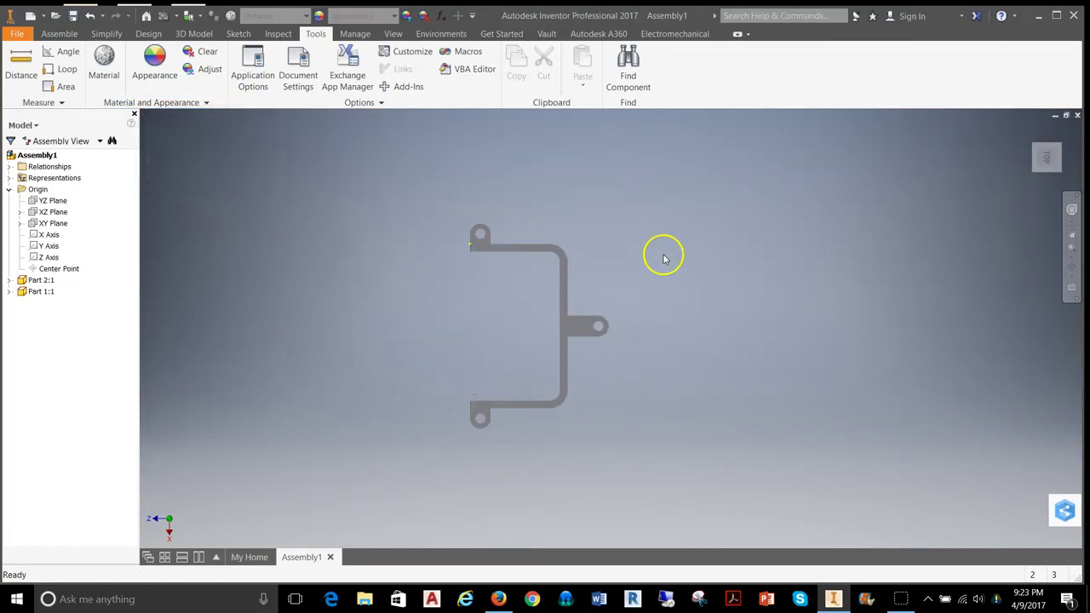
pyautogui.rightClick(673, 252)
pyautogui.press('Escape')
# Step: Place one instance of Part 3, the tray, in the assembly above the bracket and beside the post
pyautogui.click(1045, 178)
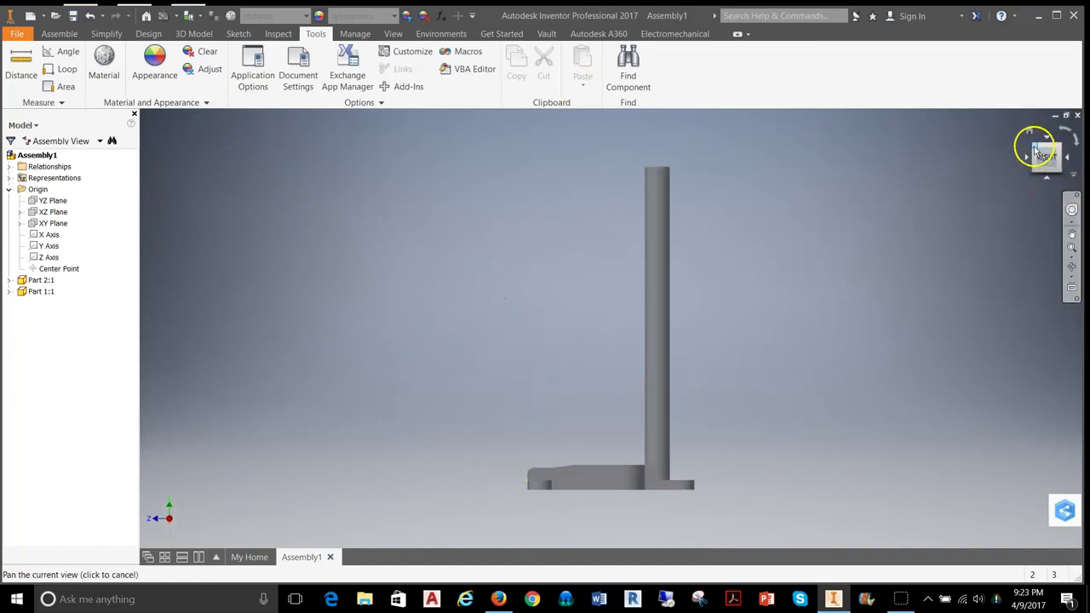
pyautogui.click(1031, 146)
pyautogui.scroll(3, 349, 302)
pyautogui.click(58, 34)
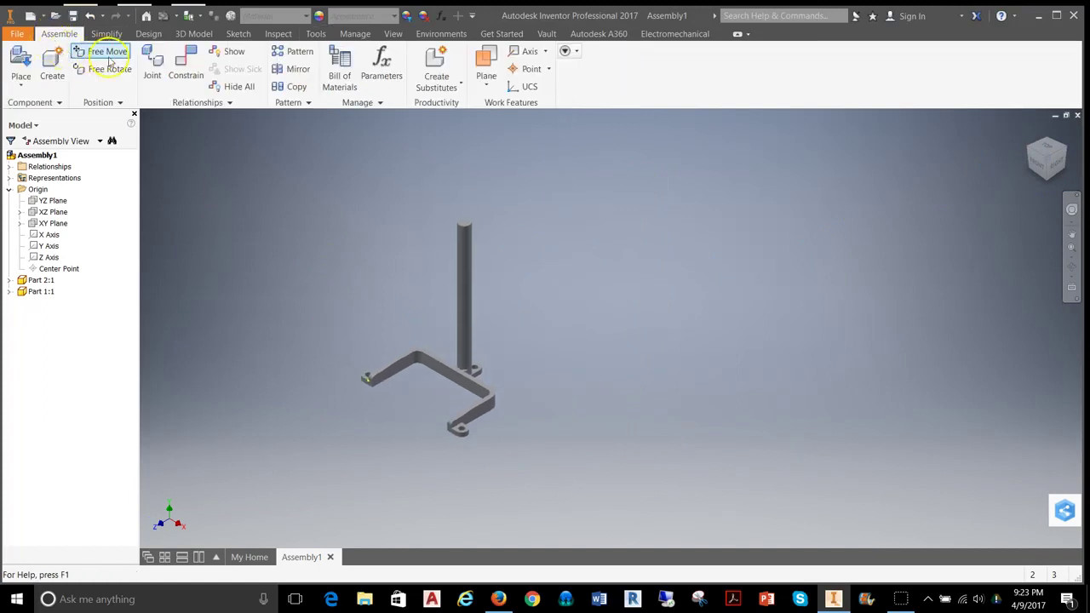
pyautogui.click(21, 80)
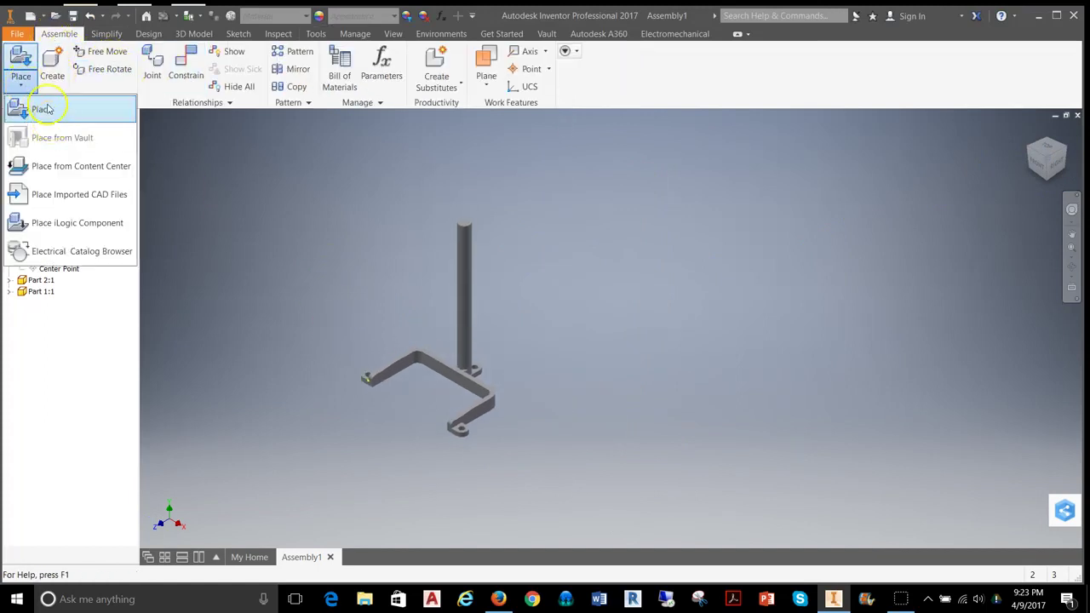
pyautogui.click(43, 109)
pyautogui.click(482, 304)
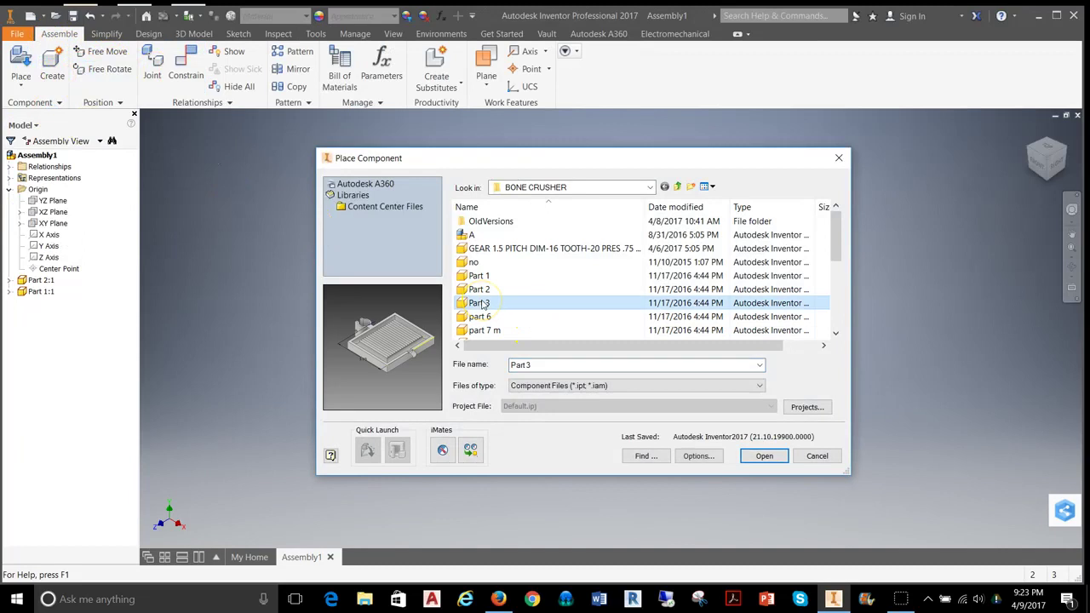
pyautogui.click(764, 456)
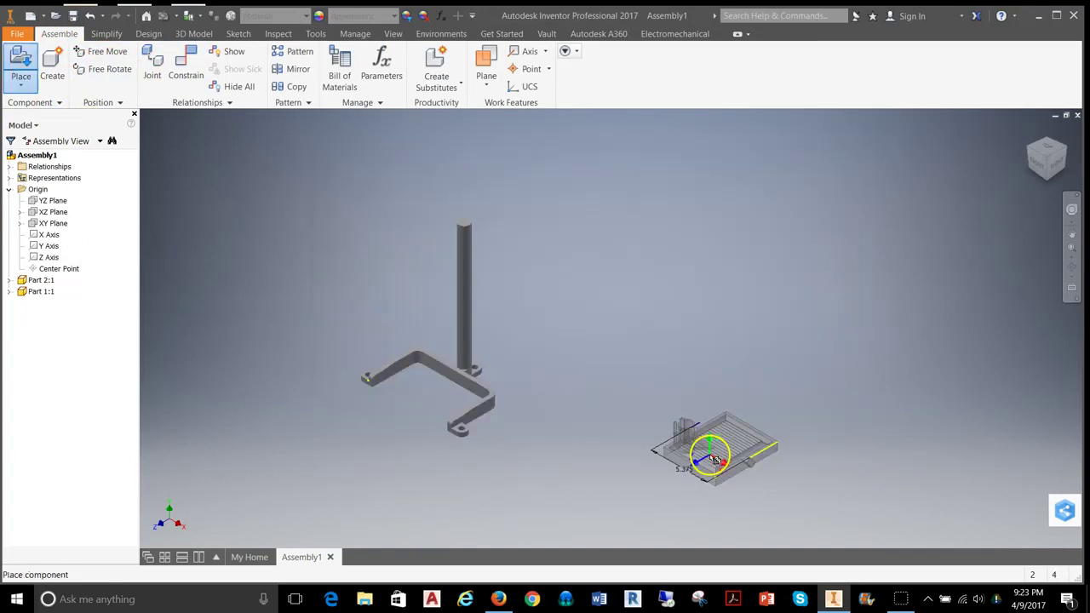
pyautogui.click(384, 306)
pyautogui.rightClick(530, 248)
pyautogui.click(572, 249)
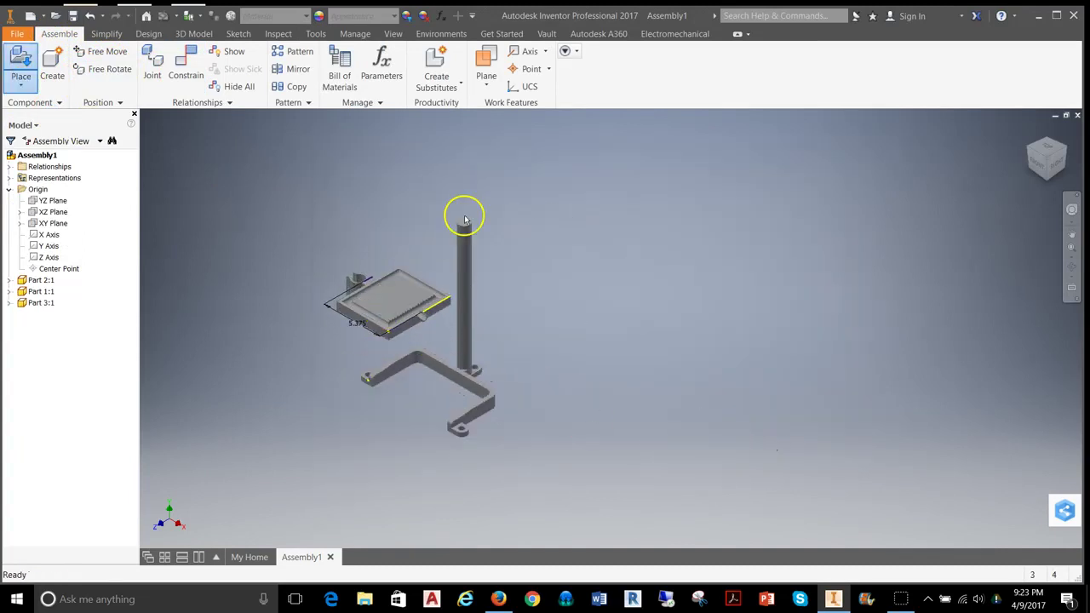
# Step: Insert the tray's collar on the post's top circular edge with the aligned solution and a 7 in offset, and swing the tray over the bracket
pyautogui.click(190, 70)
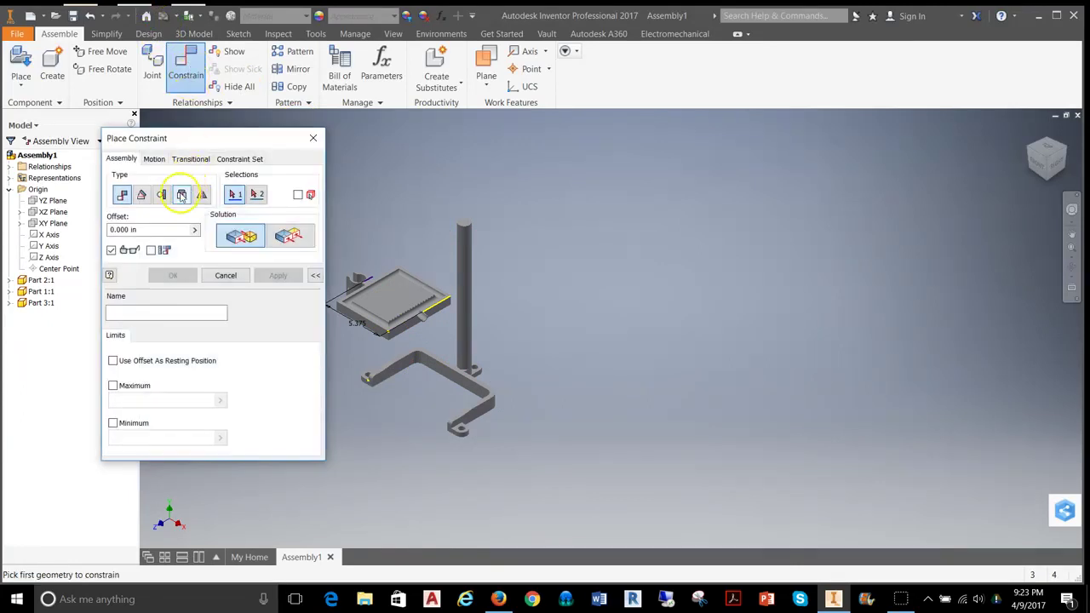
pyautogui.click(182, 195)
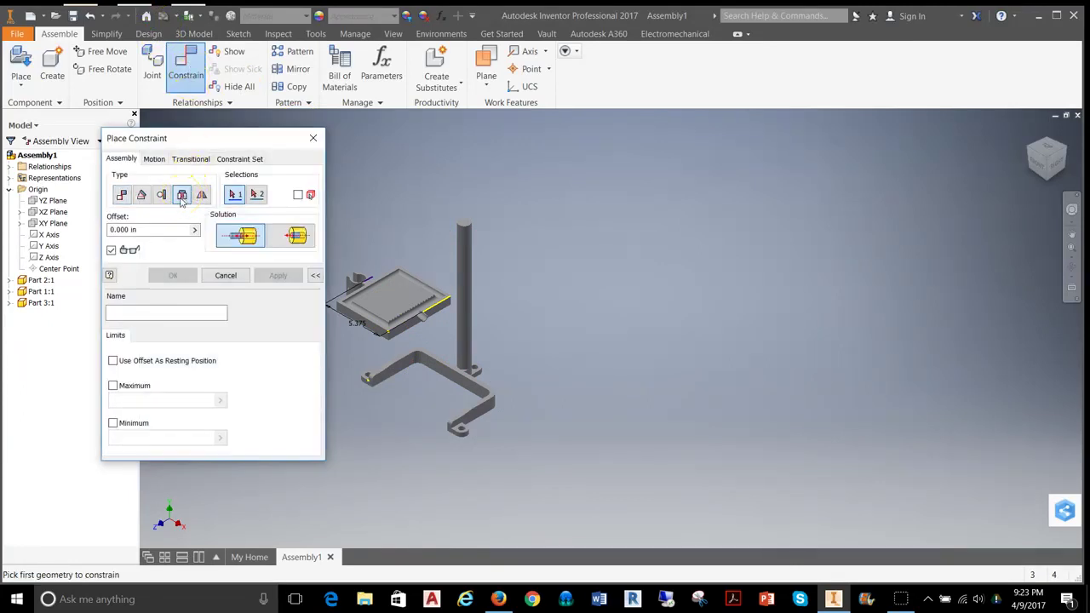
pyautogui.scroll(4, 362, 289)
pyautogui.click(365, 300)
pyautogui.scroll(-4, 374, 290)
pyautogui.scroll(-2, 508, 238)
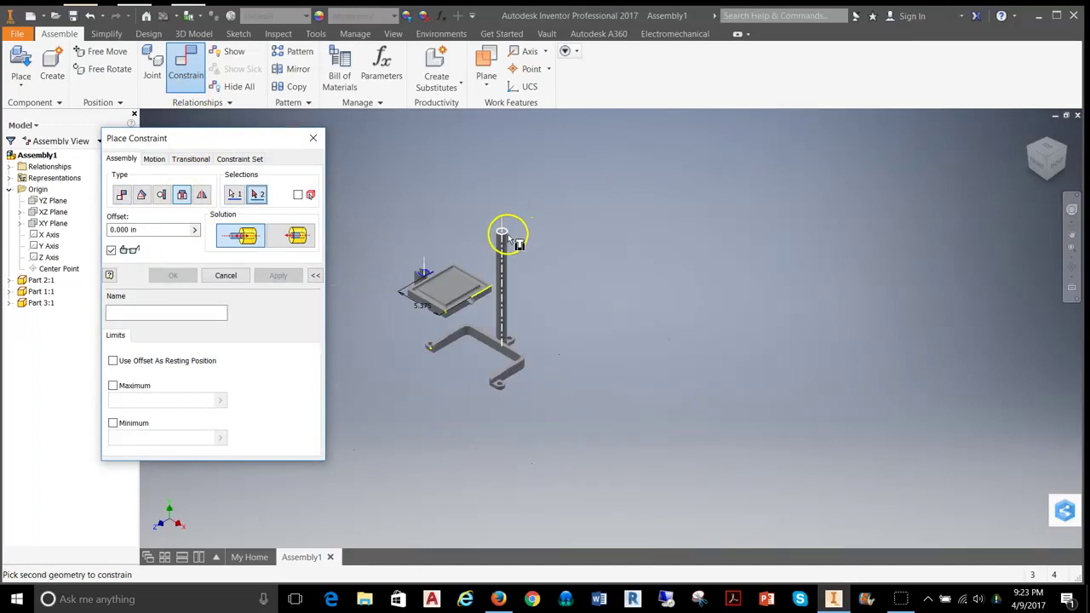
pyautogui.scroll(4, 503, 238)
pyautogui.click(509, 239)
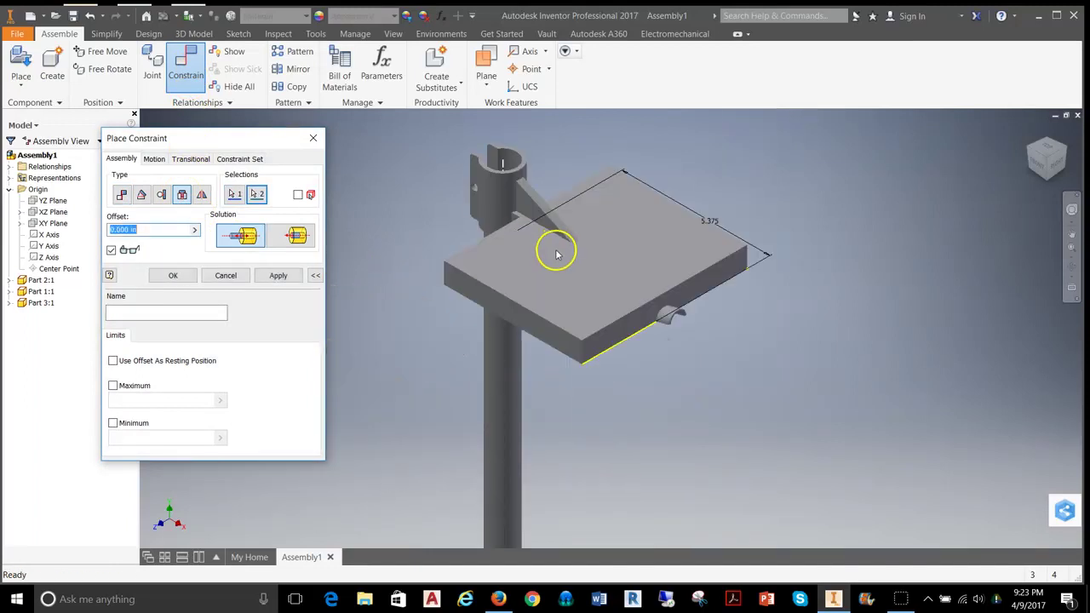
pyautogui.scroll(-4, 546, 185)
pyautogui.click(295, 235)
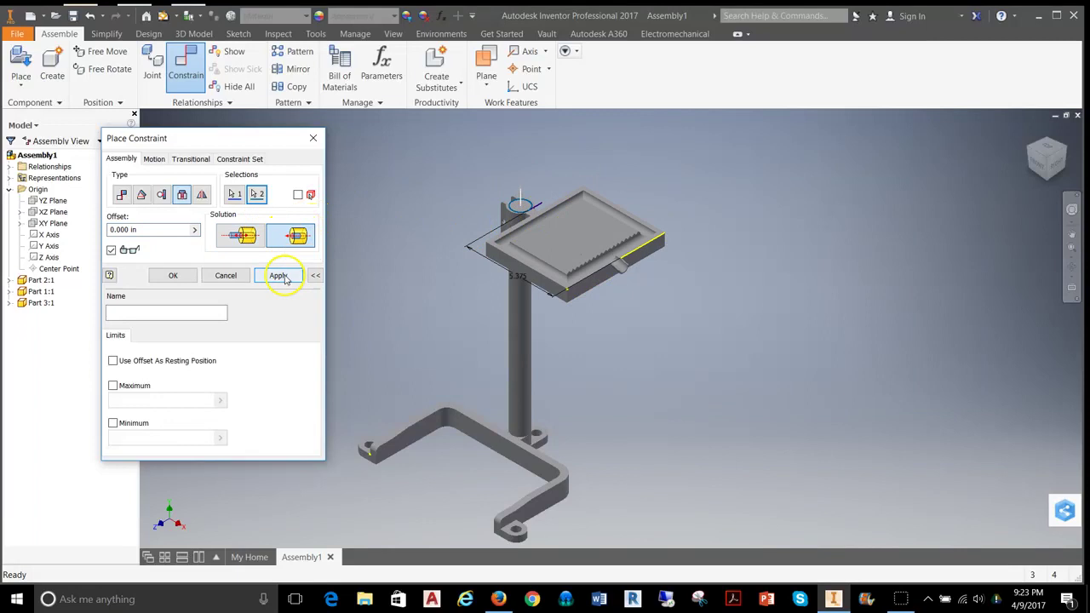
pyautogui.moveTo(140, 230); pyautogui.dragTo(104, 229)
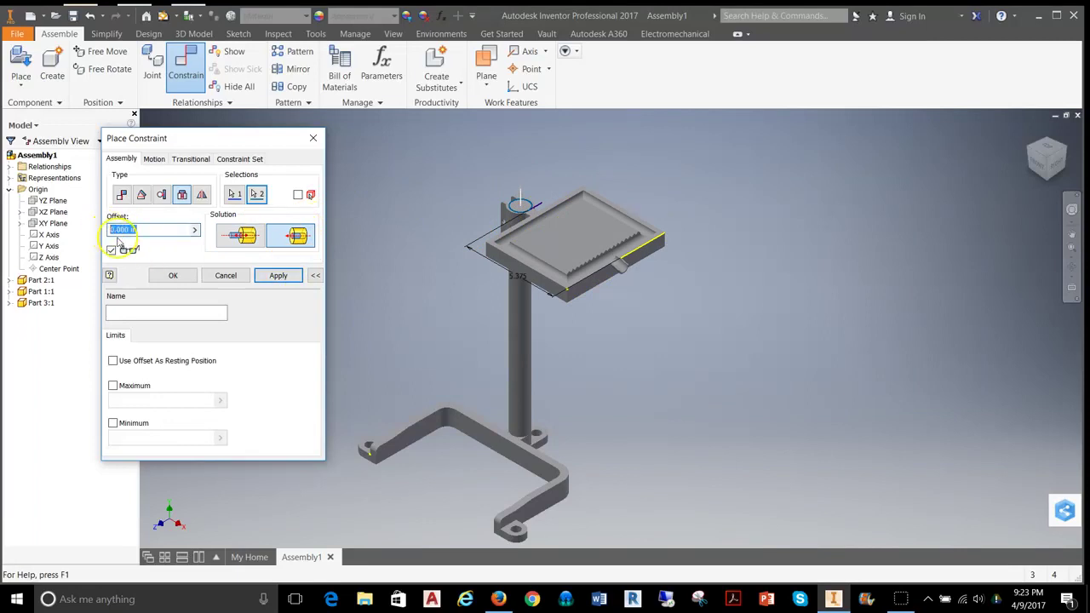
pyautogui.write('7')
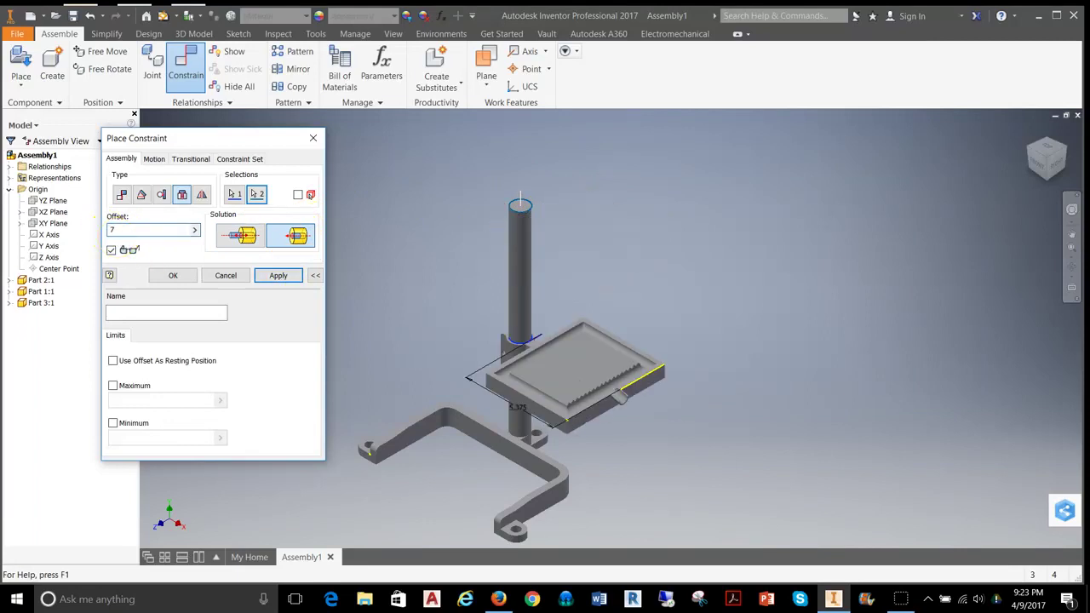
pyautogui.click(289, 277)
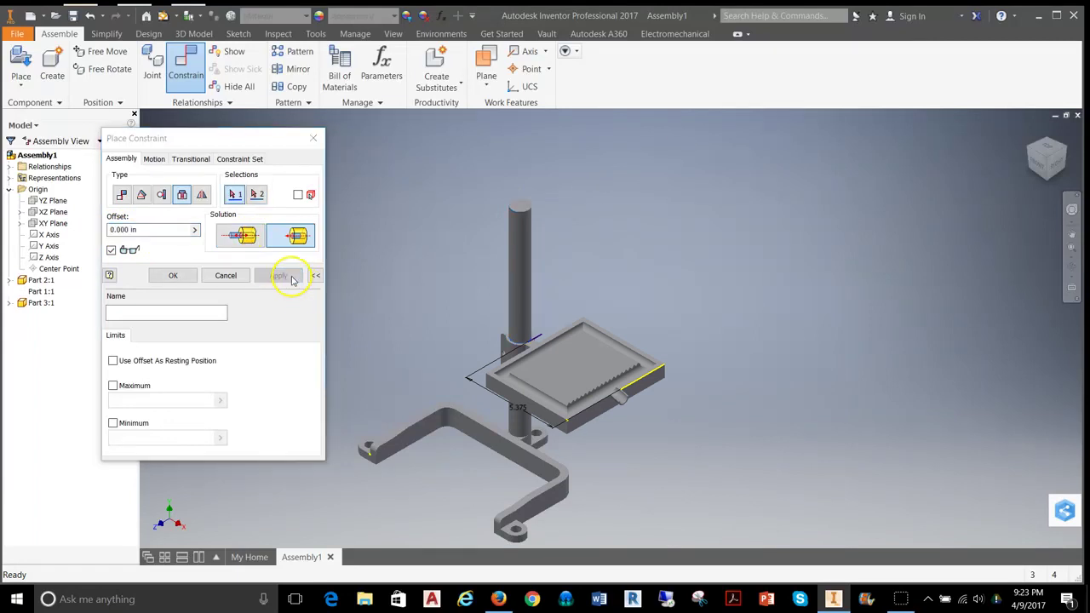
pyautogui.click(225, 275)
pyautogui.moveTo(584, 389); pyautogui.dragTo(391, 320)
# Step: Ground the base bracket, Part 2, so that it is fixed in the assembly
pyautogui.click(566, 371)
pyautogui.rightClick(563, 375)
pyautogui.click(695, 359)
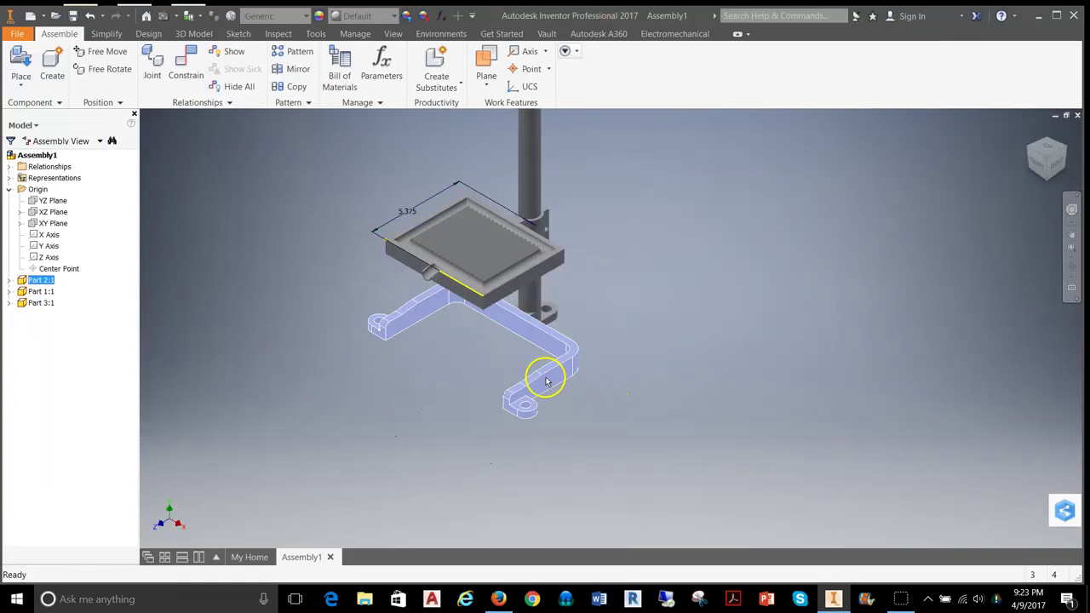
pyautogui.rightClick(549, 381)
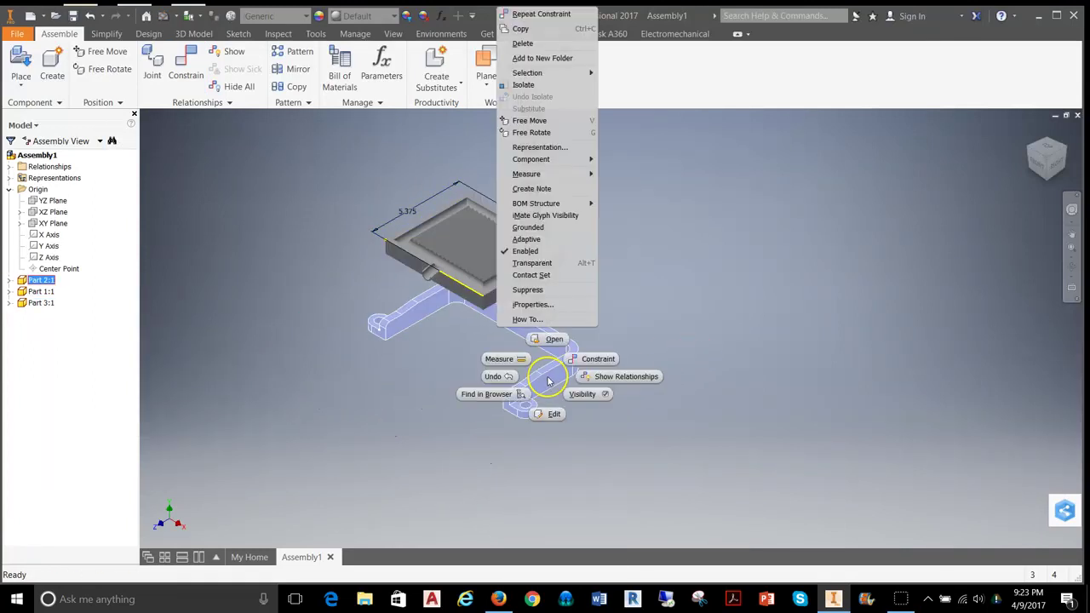
pyautogui.click(534, 231)
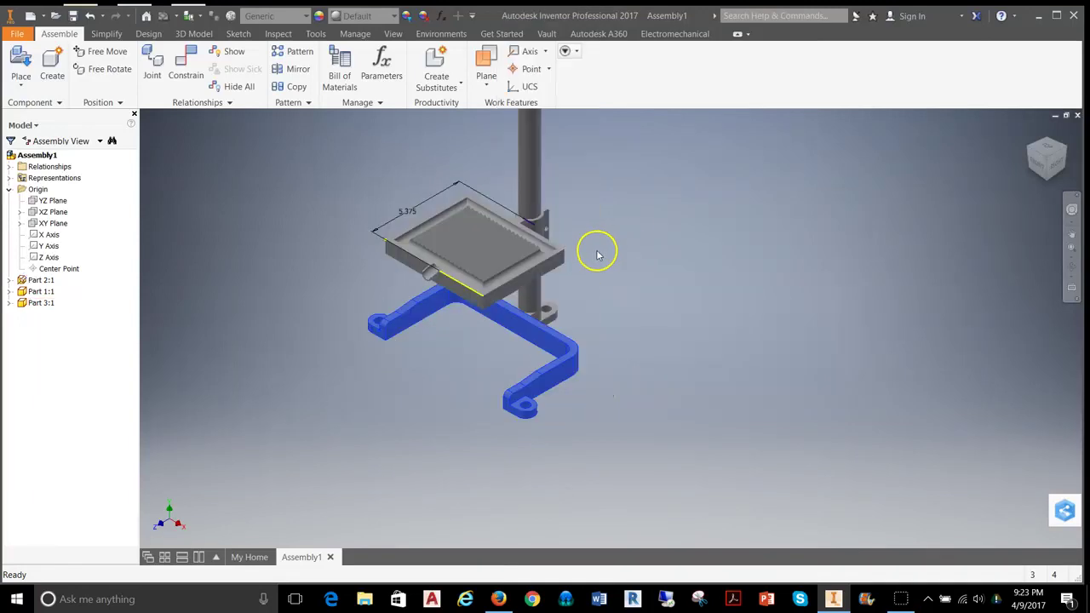
# Step: Swing the tray slightly around the post to test its remaining freedom of movement
pyautogui.scroll(3, 659, 308)
pyautogui.scroll(-3, 659, 308)
pyautogui.moveTo(539, 313)
pyautogui.mouseDown()
pyautogui.moveTo(484, 281)
pyautogui.moveTo(613, 309)
pyautogui.moveTo(501, 295)
pyautogui.moveTo(525, 304)
pyautogui.mouseUp()
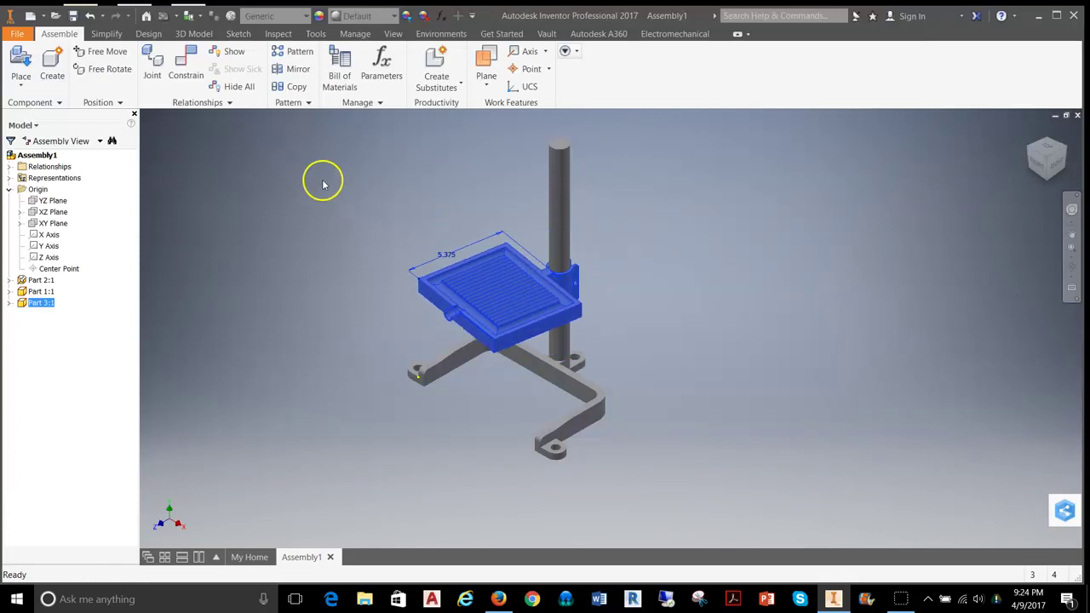
pyautogui.rightClick(324, 179)
pyautogui.click(253, 128)
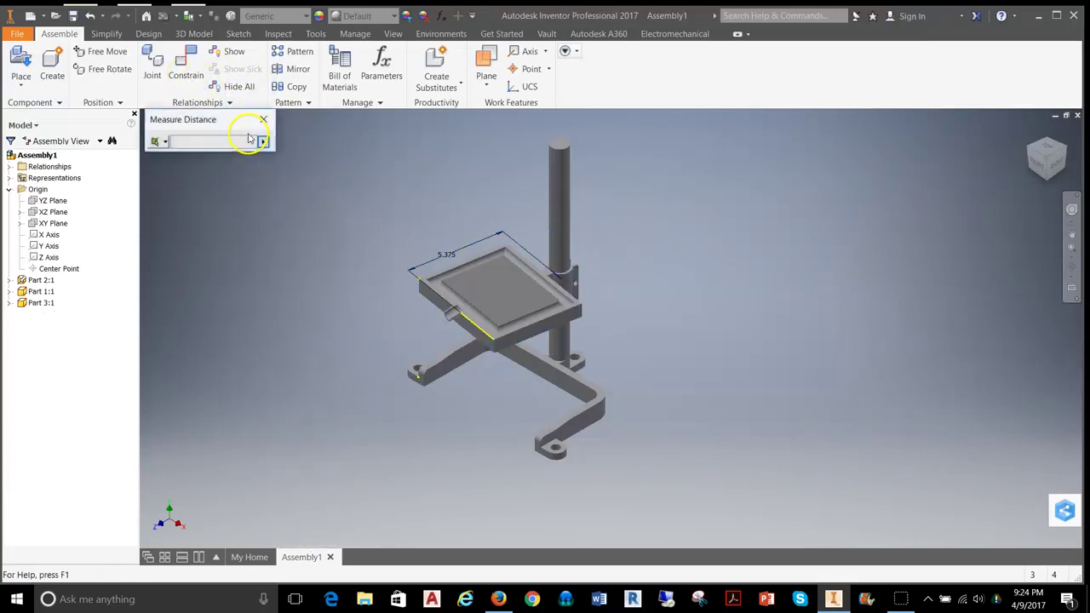
pyautogui.click(264, 122)
# Step: Add a directed angle constraint of 0 deg between the tray's side face and the outer side face of the bracket's arm
pyautogui.click(185, 64)
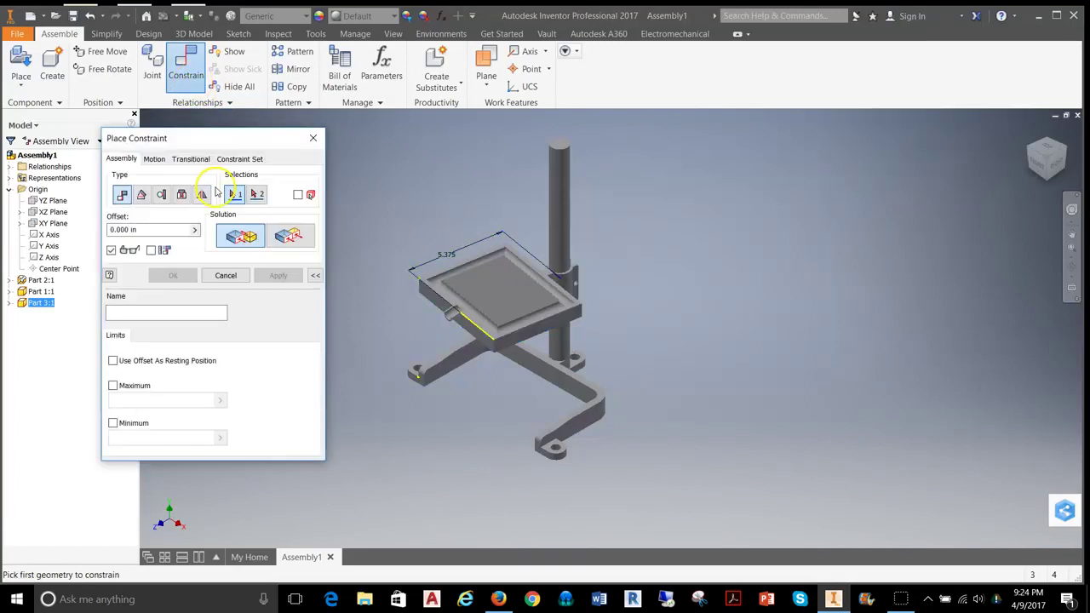
pyautogui.click(143, 195)
pyautogui.click(222, 236)
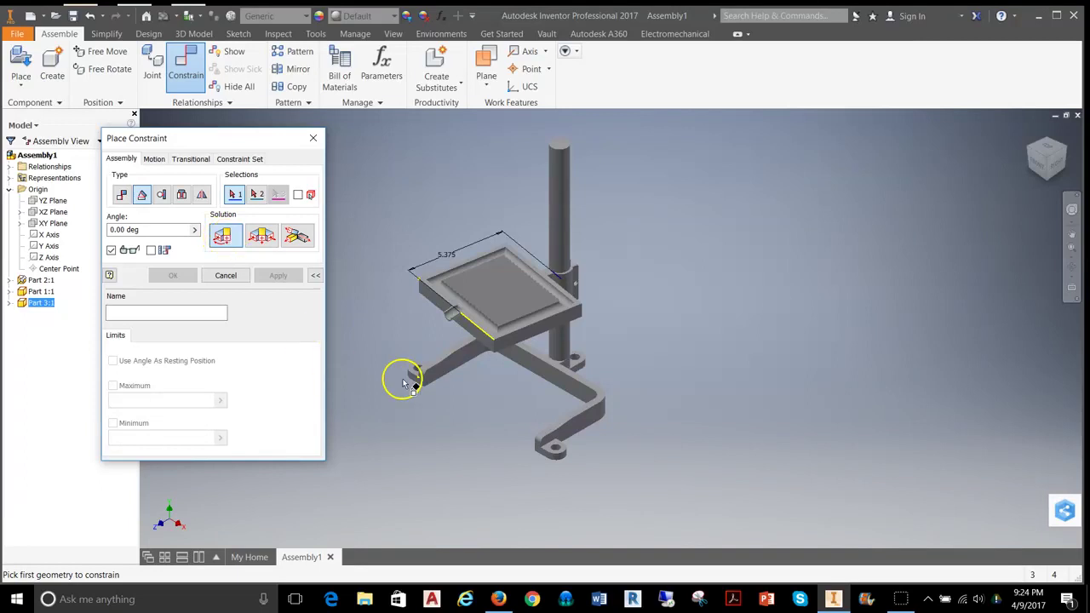
pyautogui.scroll(3, 518, 358)
pyautogui.click(532, 312)
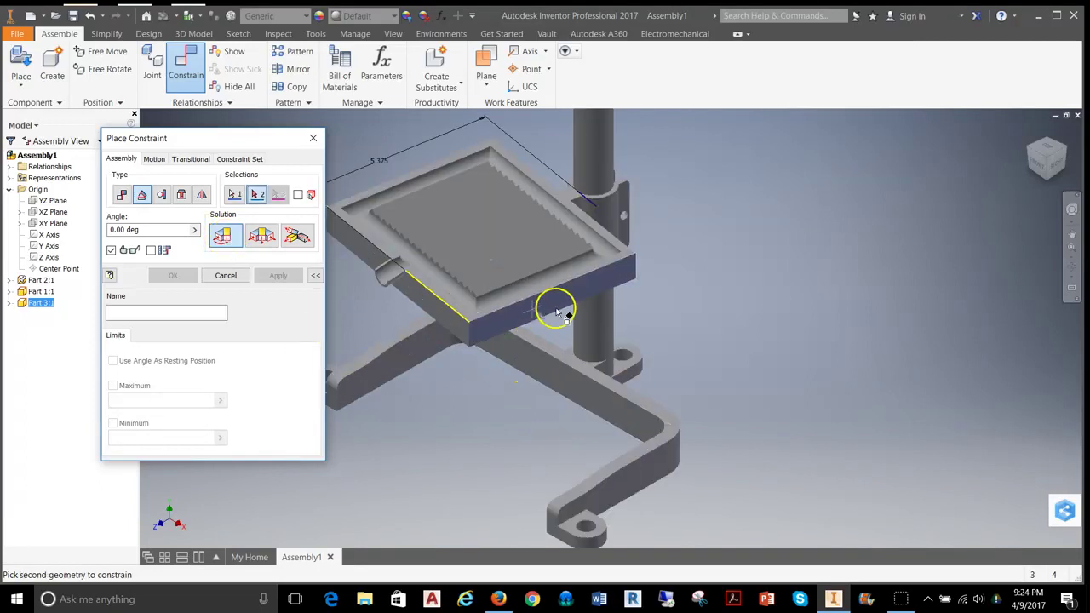
pyautogui.click(640, 483)
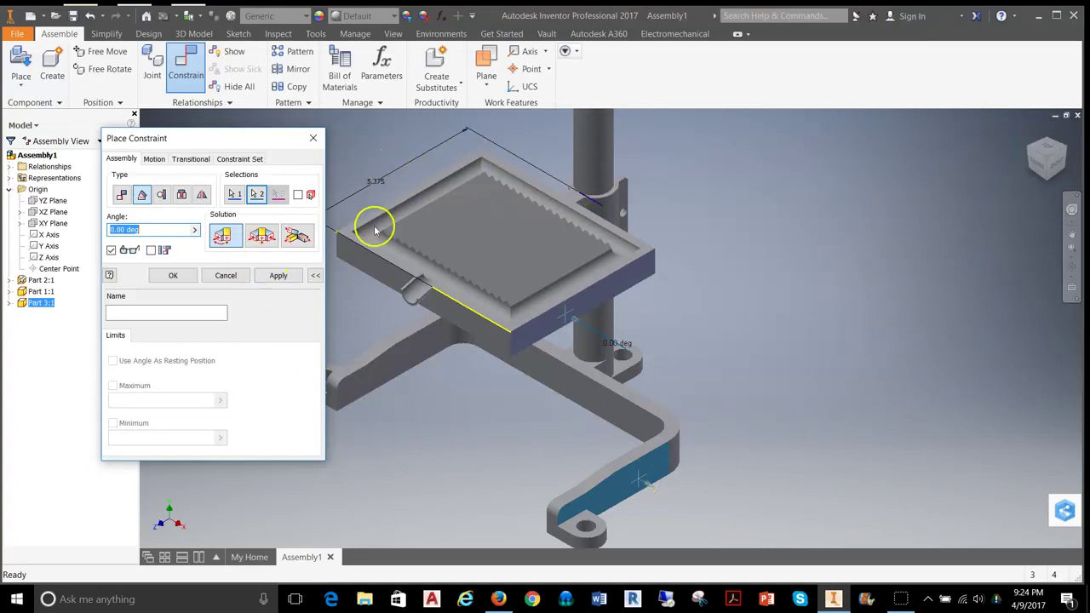
pyautogui.click(278, 275)
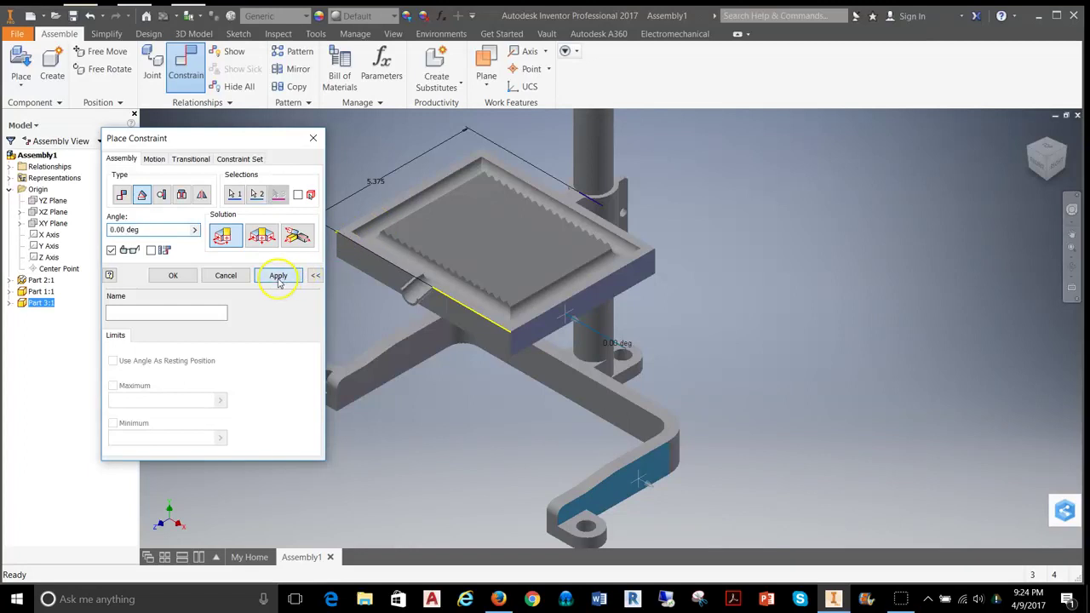
pyautogui.click(226, 275)
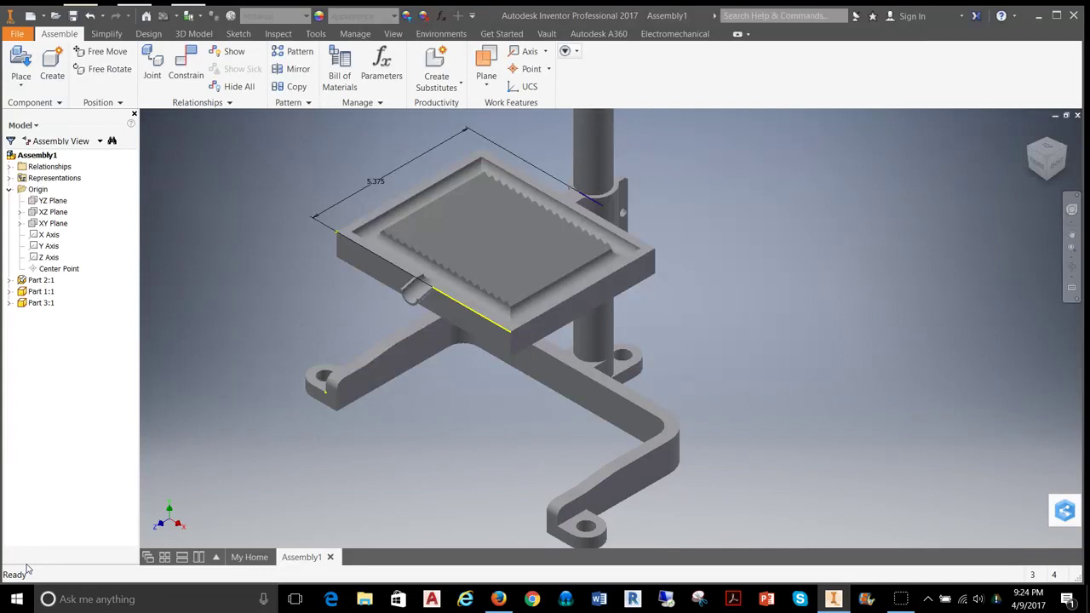
pyautogui.scroll(-3, 406, 448)
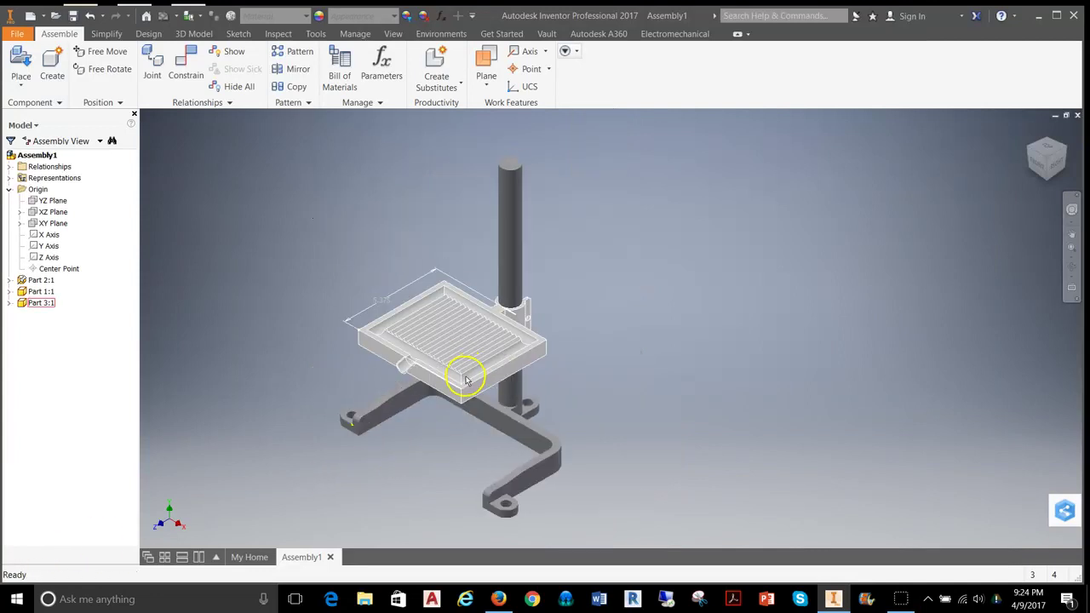
pyautogui.click(442, 358)
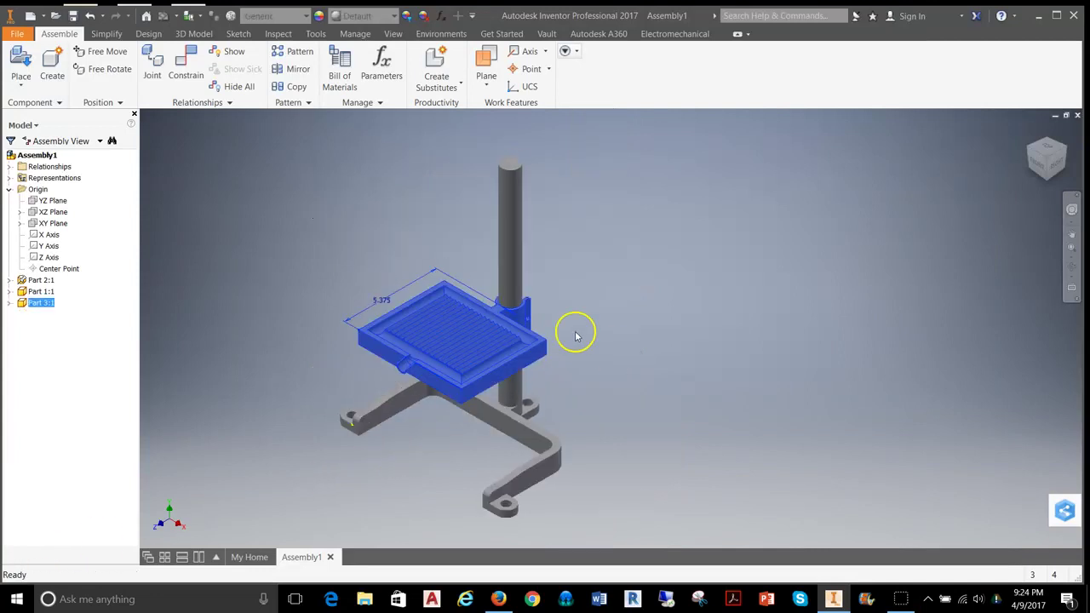
# Step: Place one instance of part 6, the toothed rack with a square plate, in the assembly beside the tray
pyautogui.click(21, 83)
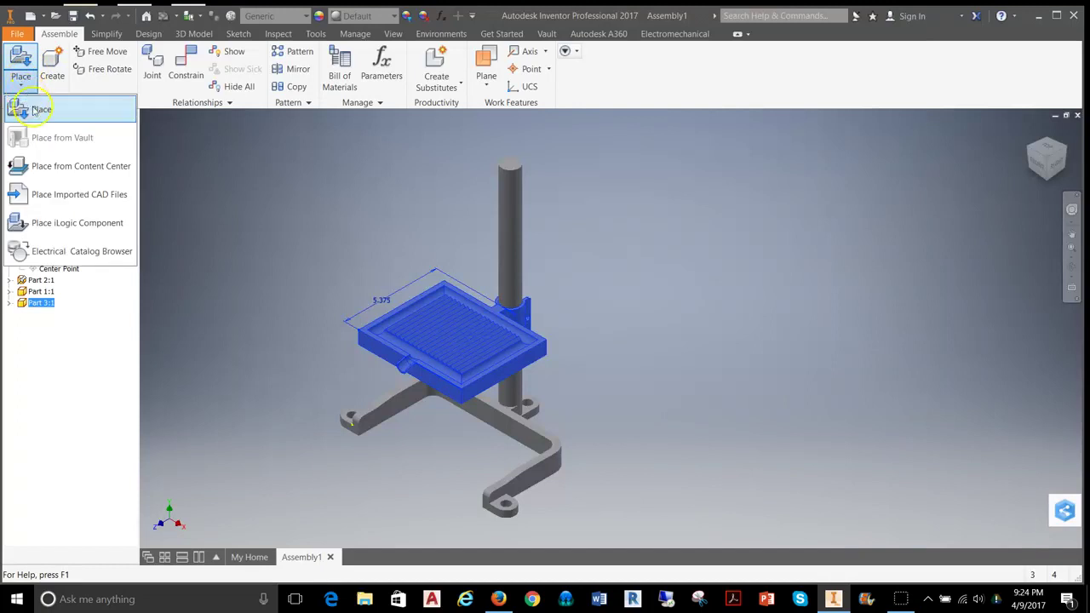
pyautogui.click(30, 107)
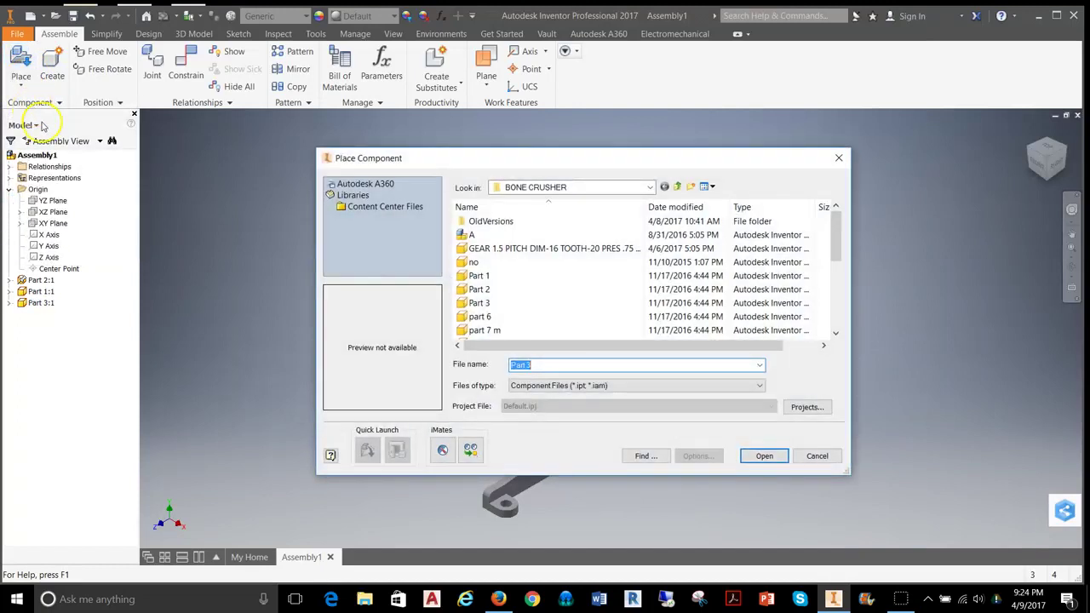
pyautogui.click(481, 319)
pyautogui.click(472, 304)
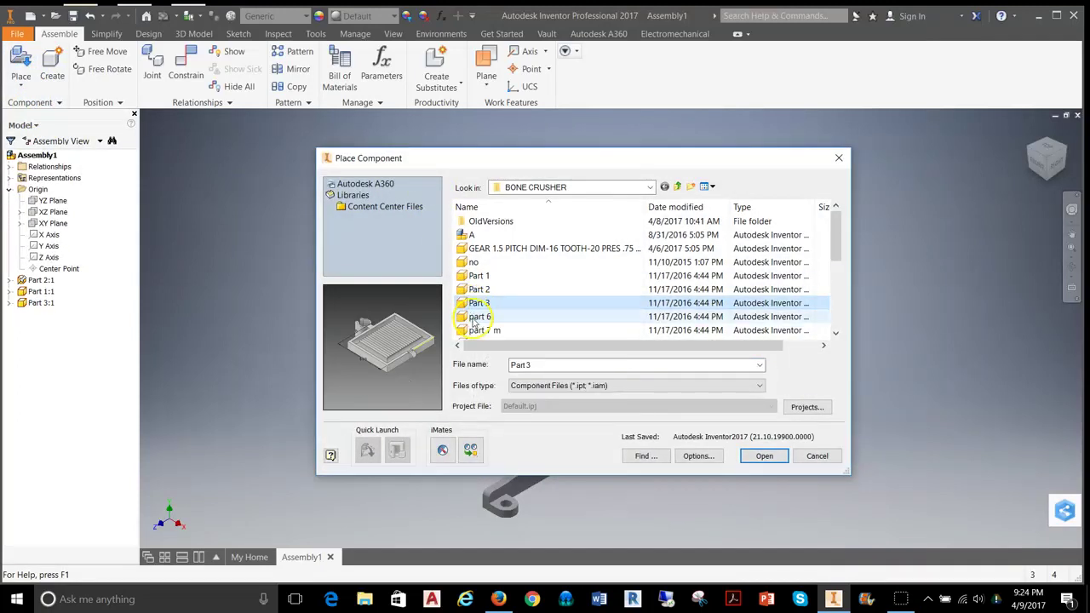
pyautogui.click(474, 318)
pyautogui.moveTo(537, 165); pyautogui.dragTo(378, 68)
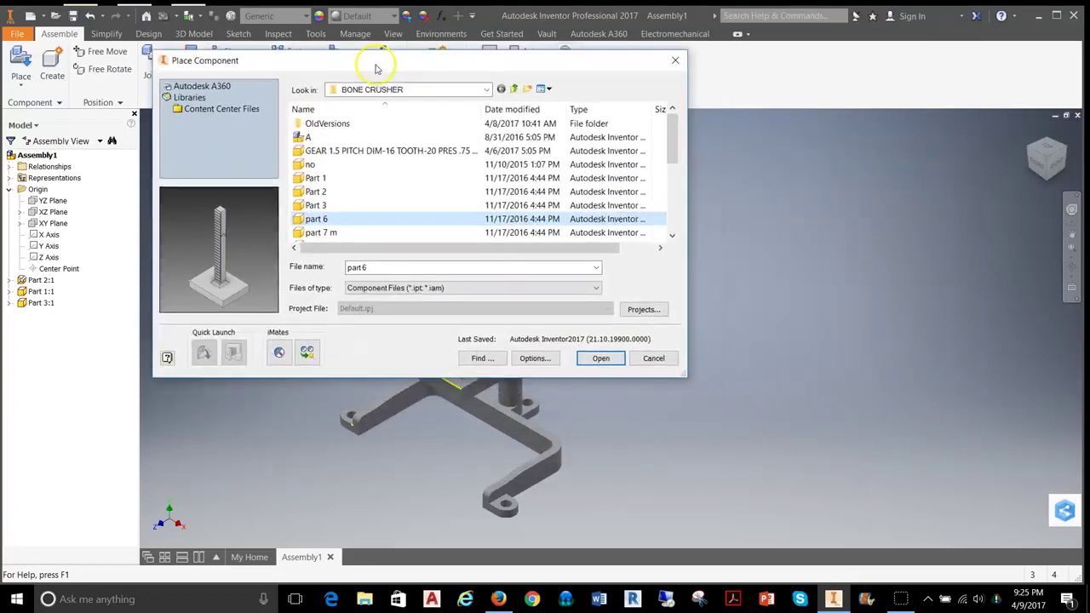
pyautogui.click(606, 359)
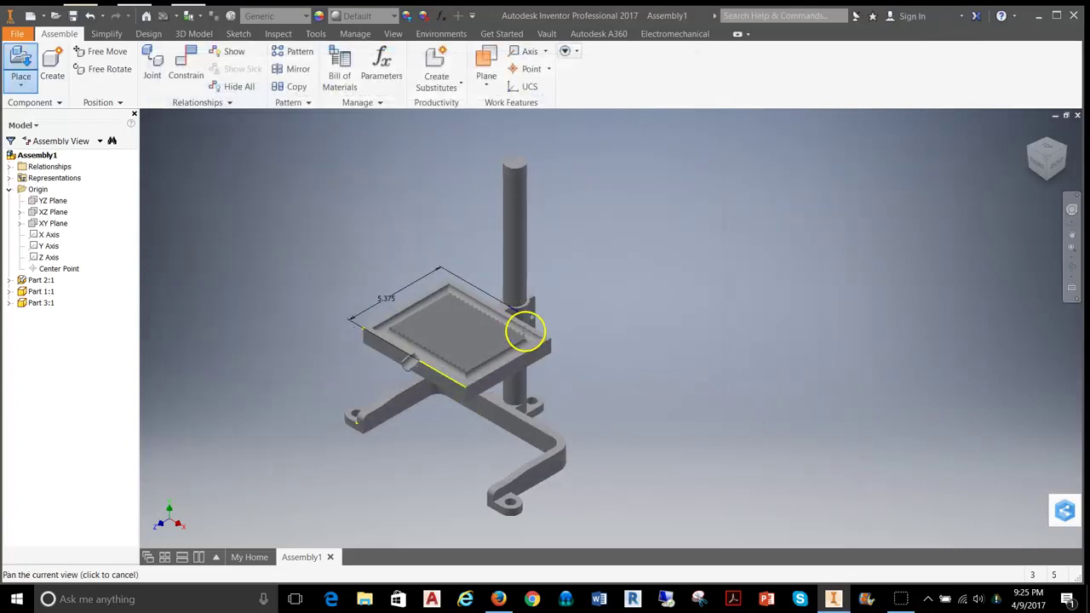
pyautogui.click(362, 274)
pyautogui.rightClick(418, 181)
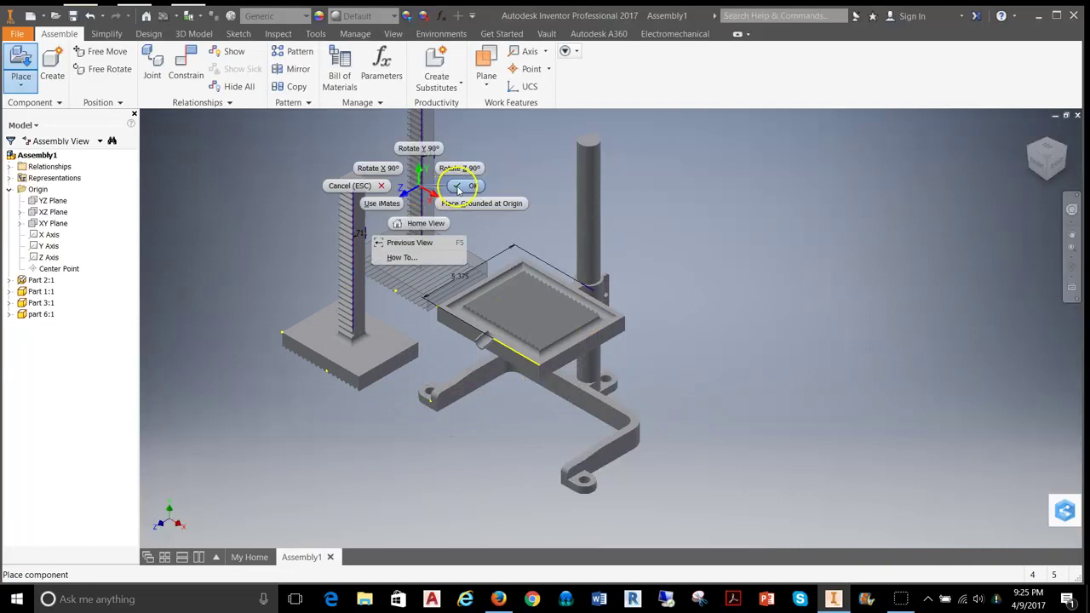
pyautogui.click(468, 171)
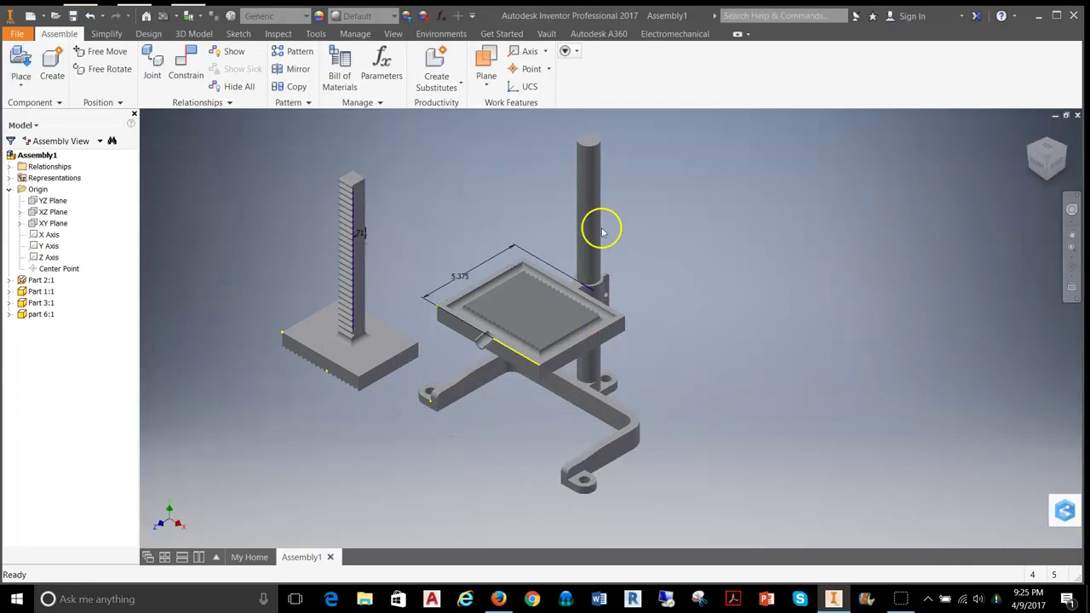
# Step: In the top view, freely rotate part 6 about half a turn so its rack teeth face the post, and return to the isometric view
pyautogui.click(1047, 152)
pyautogui.click(1048, 152)
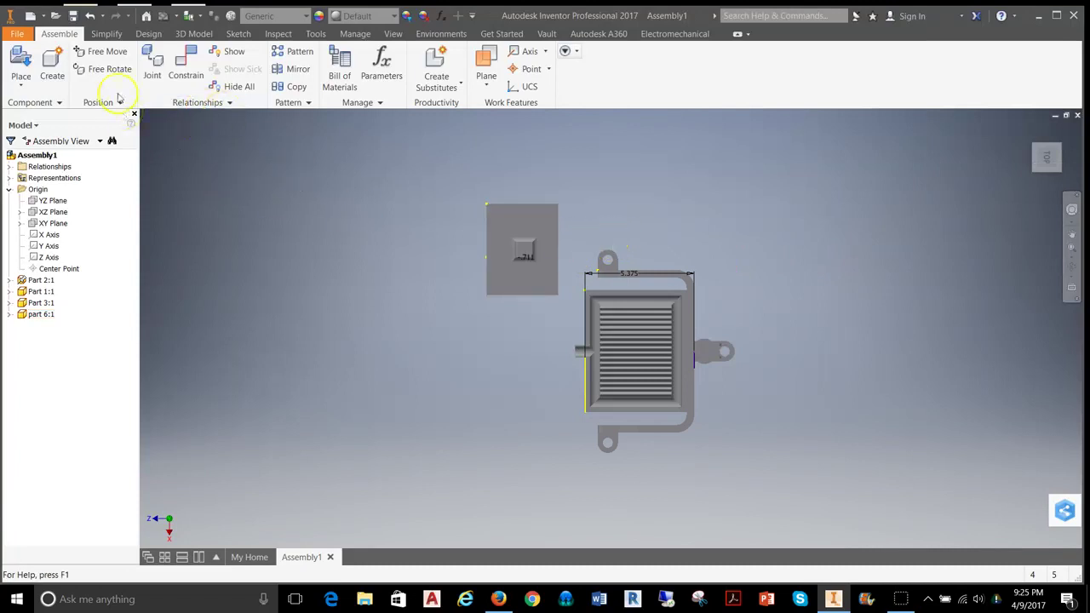
pyautogui.click(528, 242)
pyautogui.click(104, 69)
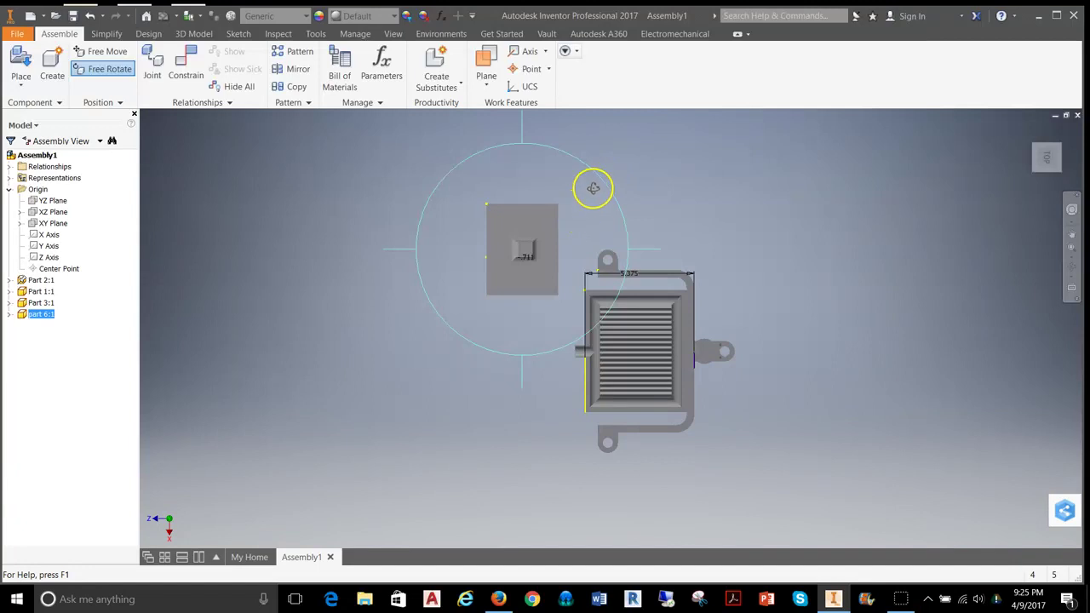
pyautogui.moveTo(601, 179); pyautogui.dragTo(442, 318)
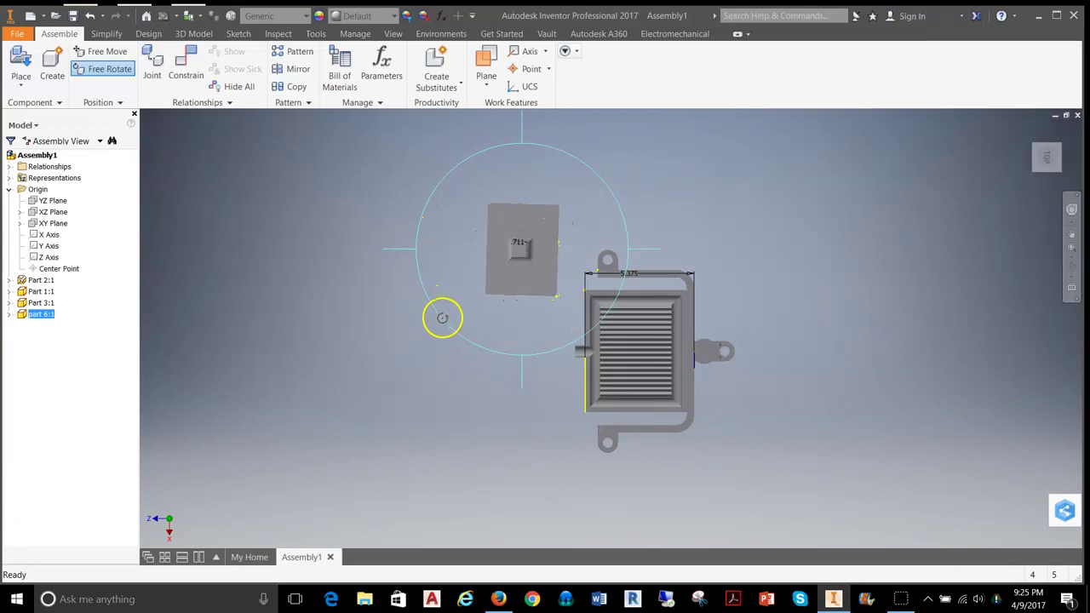
pyautogui.rightClick(732, 204)
pyautogui.click(706, 240)
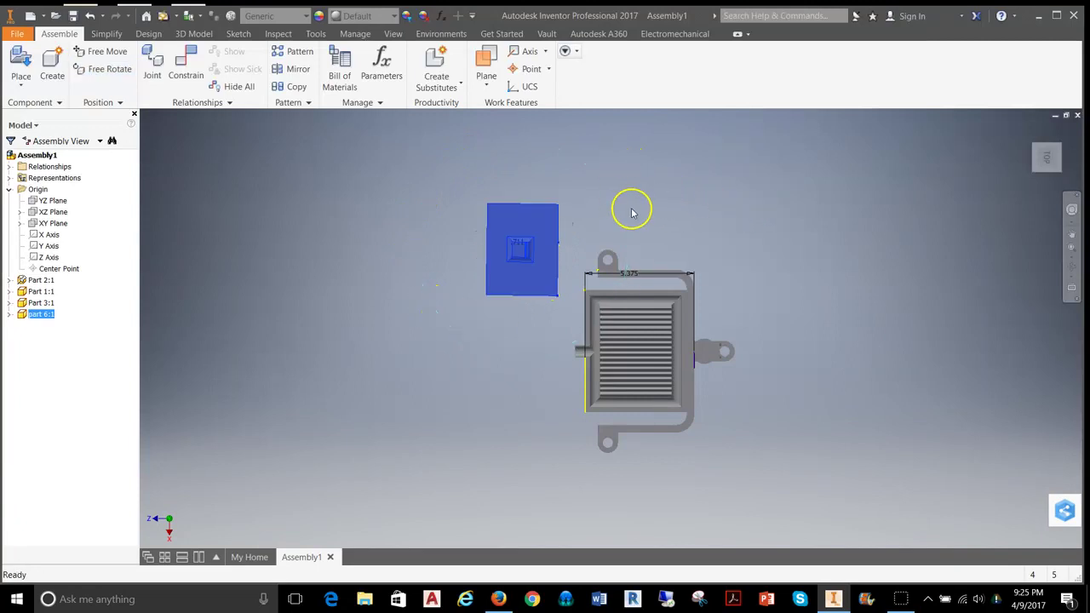
pyautogui.click(631, 213)
pyautogui.click(1044, 169)
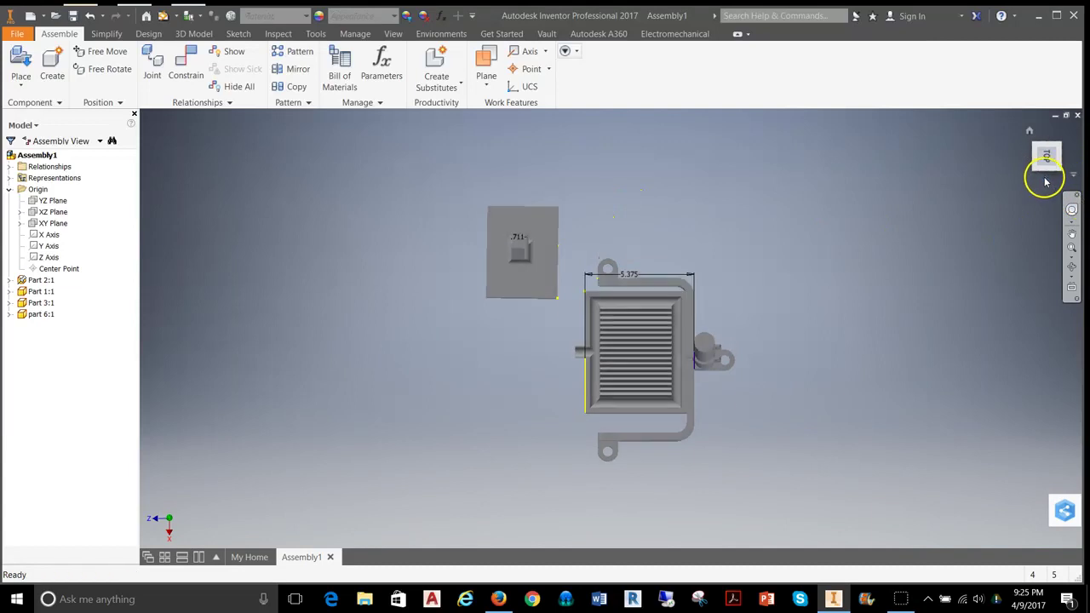
pyautogui.click(1037, 151)
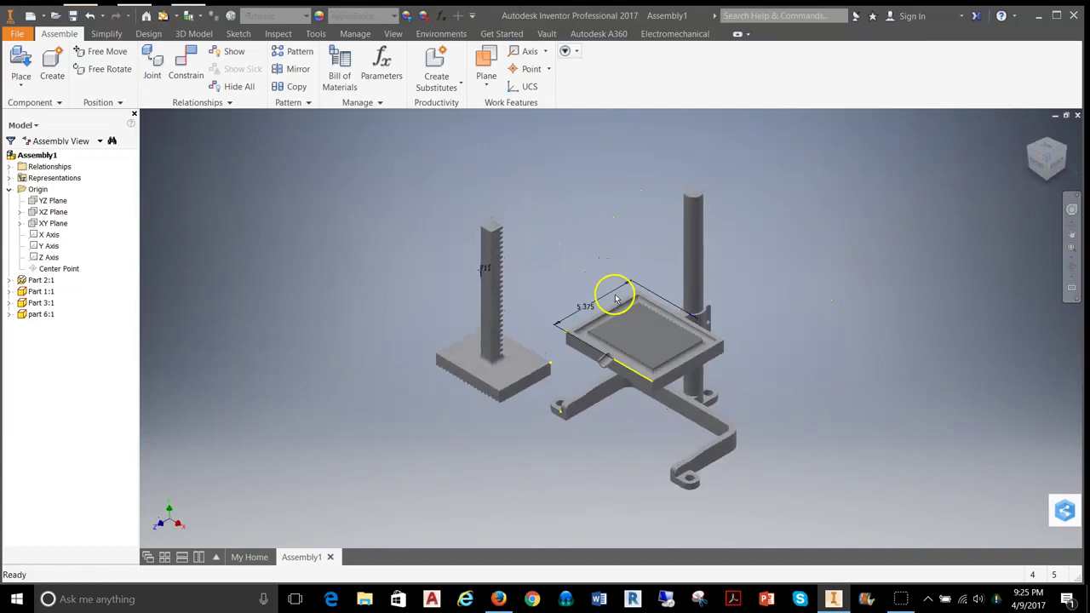